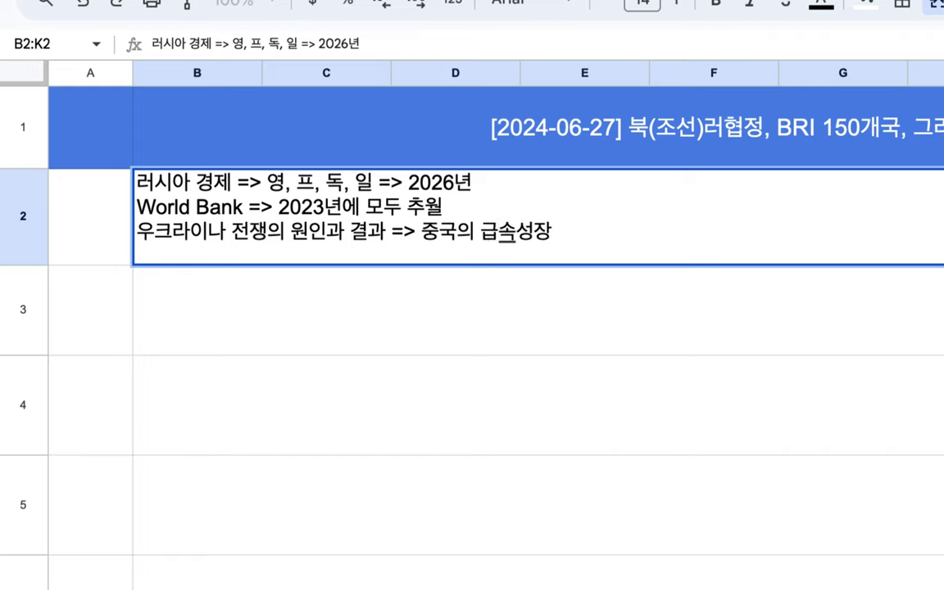
- Expand the end of B2's third line from "급속성장" to "급속한 포괄적 성장"
{"action": "type", "text": "한 "}
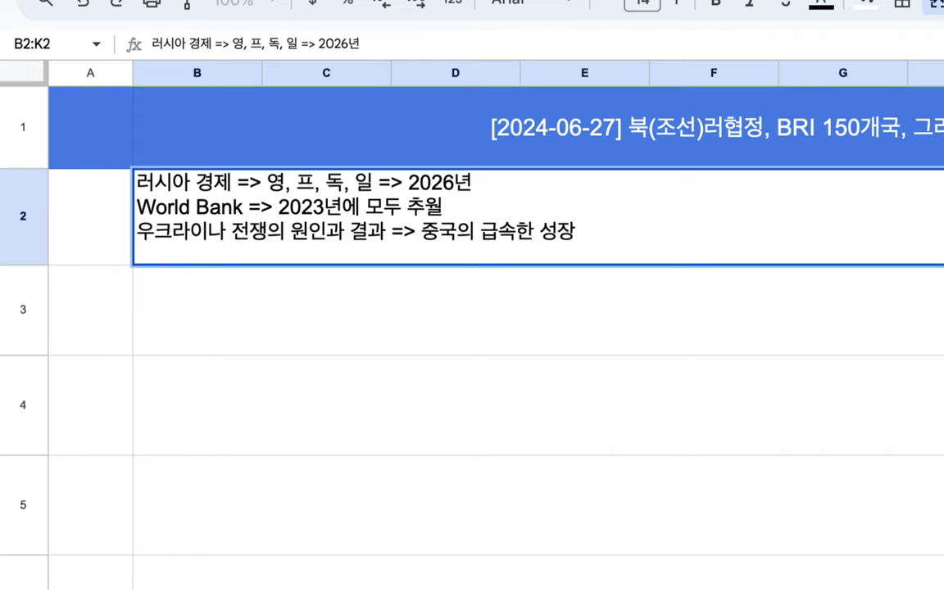
{"action": "type", "text": "포괄적"}
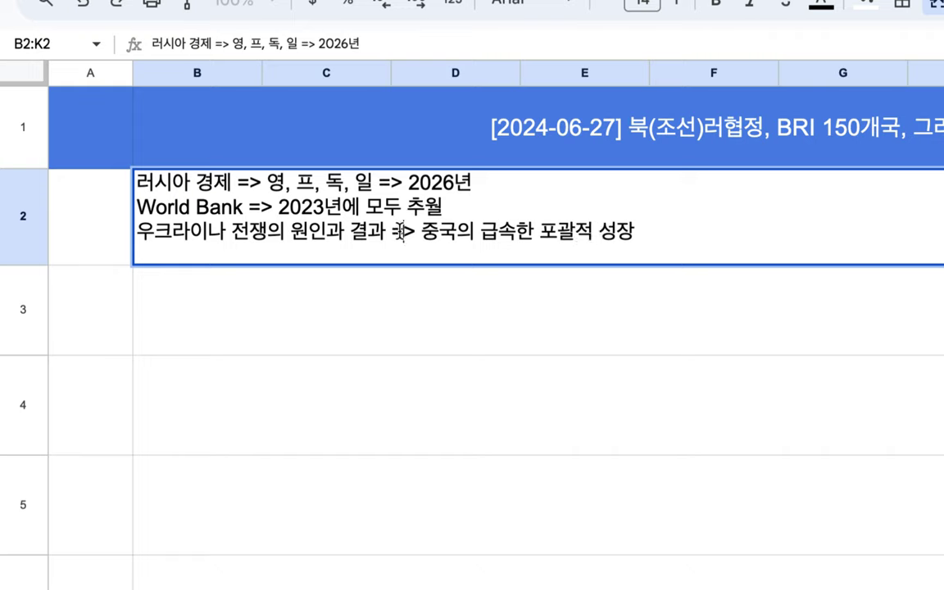
- Highlight the phrases about the Ukraine war's cause and result in B2's third line
{"action": "left_click_drag", "start_coordinate": [400, 231], "coordinate": [661, 232]}
{"action": "left_click", "coordinate": [299, 233]}
{"action": "left_click_drag", "start_coordinate": [297, 235], "coordinate": [136, 234]}
{"action": "left_click", "coordinate": [348, 234]}
{"action": "double_click", "coordinate": [372, 234]}
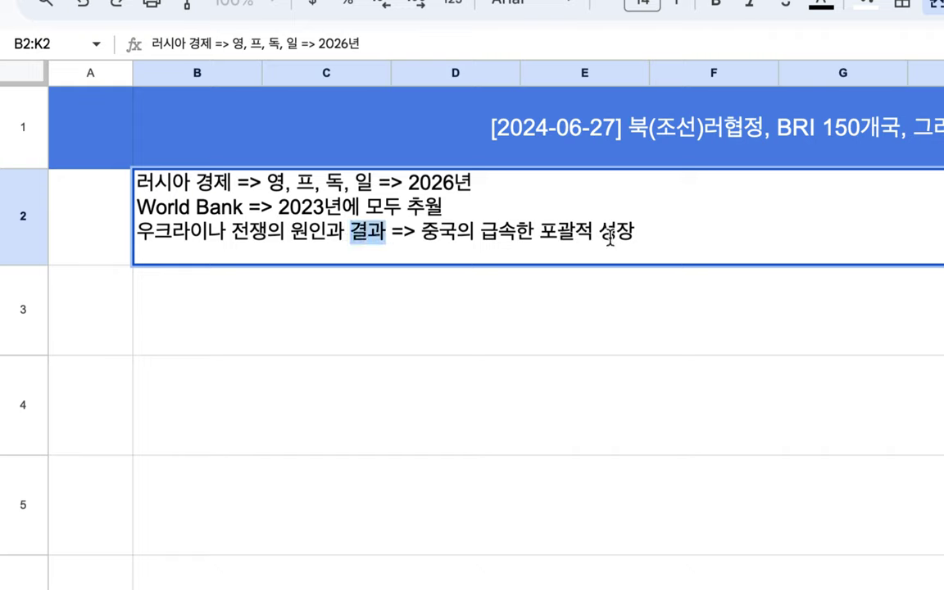
{"action": "left_click", "coordinate": [423, 235]}
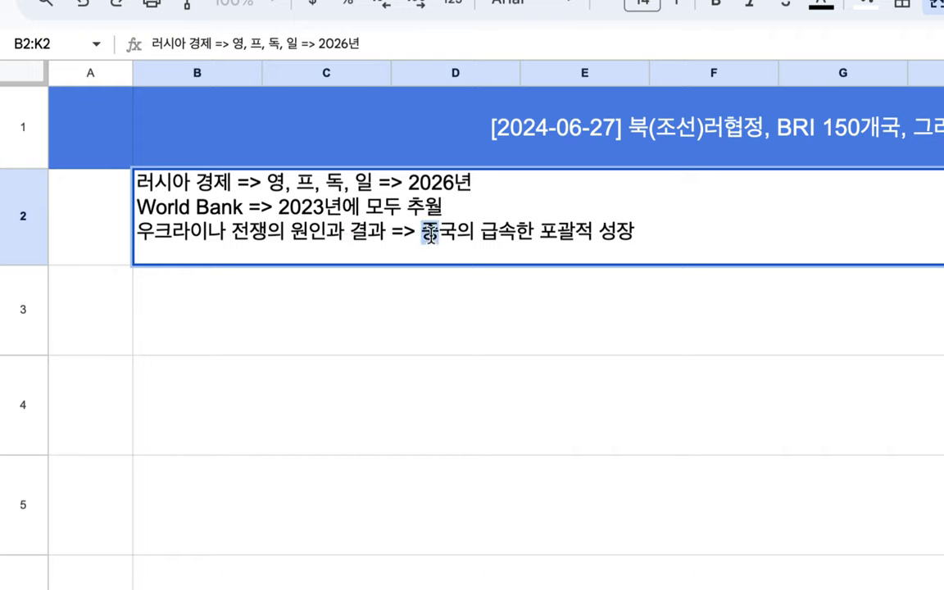
{"action": "left_click_drag", "start_coordinate": [423, 235], "coordinate": [672, 236]}
{"action": "key", "text": "BackSpace"}
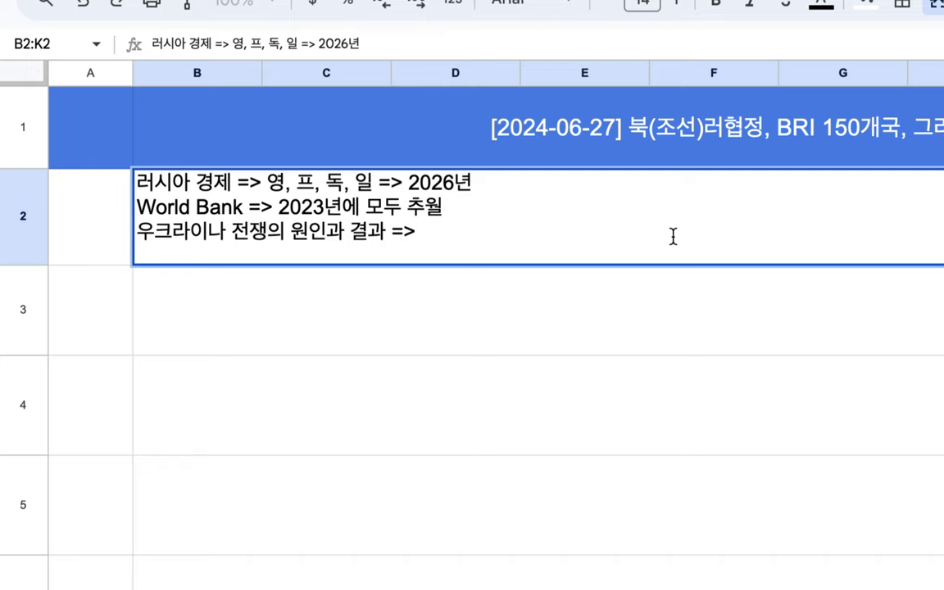
{"action": "key", "text": "ctrl+z"}
- Append "(원인) => 러시아의 승리" to the end of B2's third line and commit the cell
{"action": "type", "text": "(웬"}
{"action": "type", "text": "인"}
{"action": "type", "text": ") =>"}
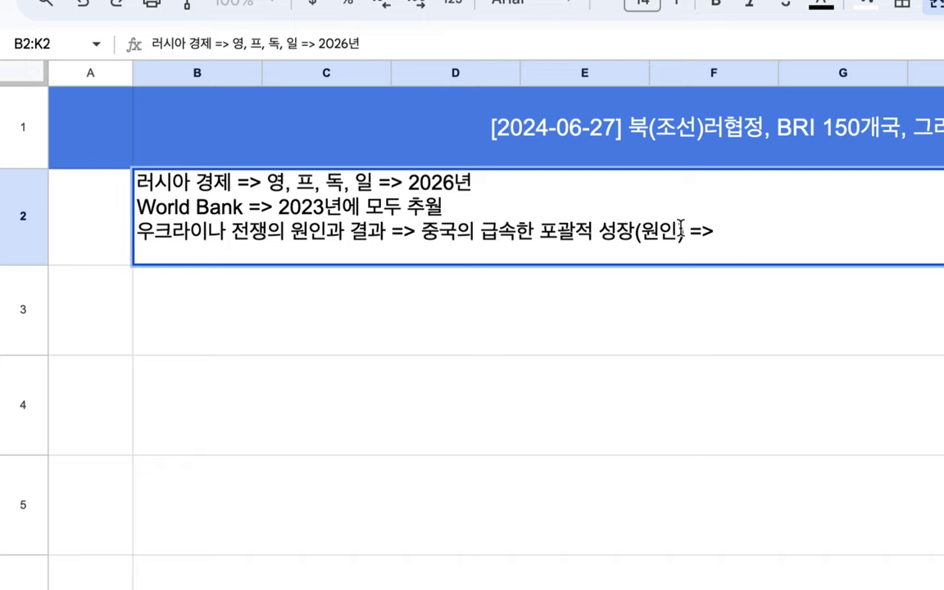
{"action": "left_click_drag", "start_coordinate": [439, 232], "coordinate": [623, 234]}
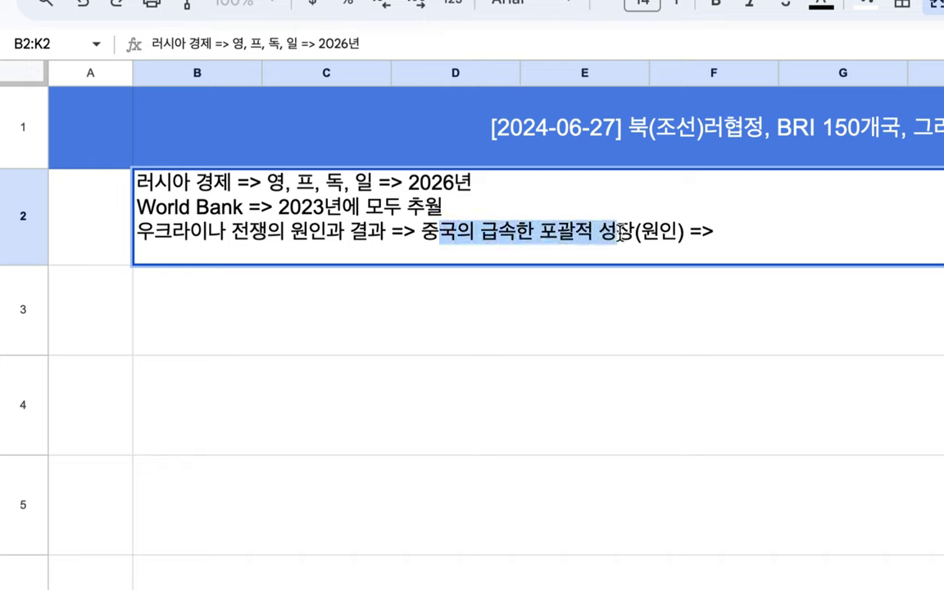
{"action": "left_click", "coordinate": [725, 233]}
{"action": "type", "text": "러시아의 승리"}
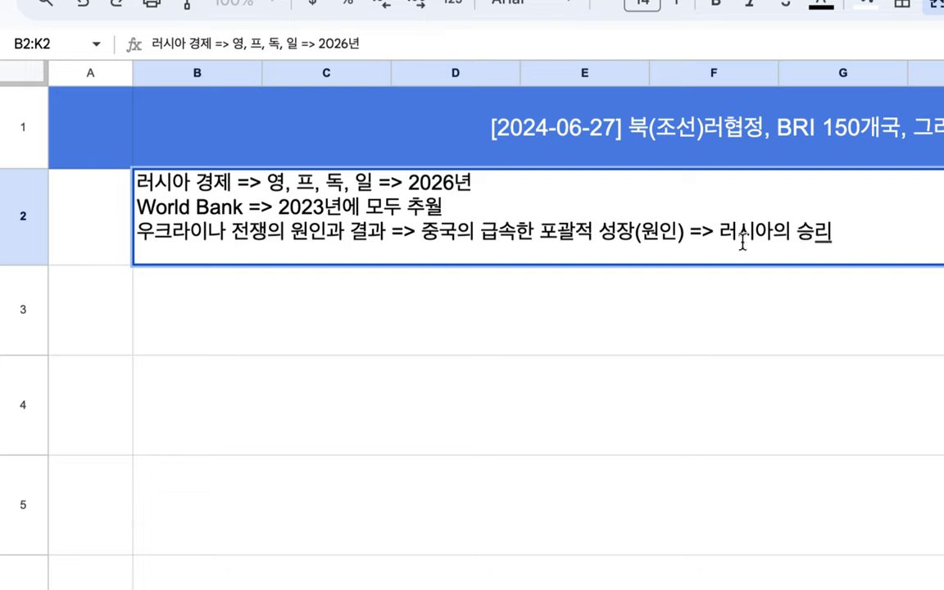
{"action": "left_click", "coordinate": [613, 309]}
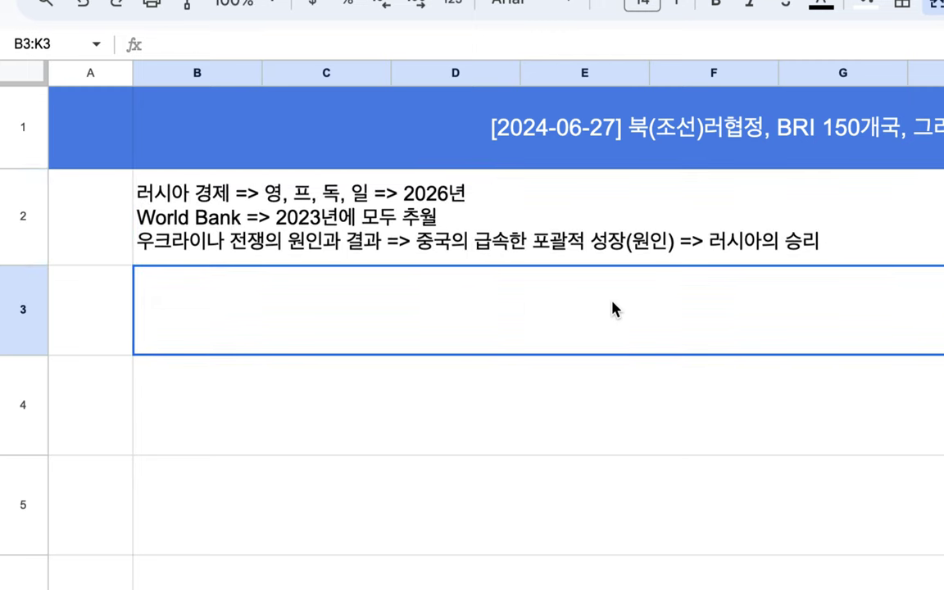
- Enter "Donvas => 한반도 유형의 38선" as the first line of merged cell B3:K3
{"action": "type", "text": "애"}
{"action": "key", "text": "BackSpace"}
{"action": "type", "text": "Donvas "}
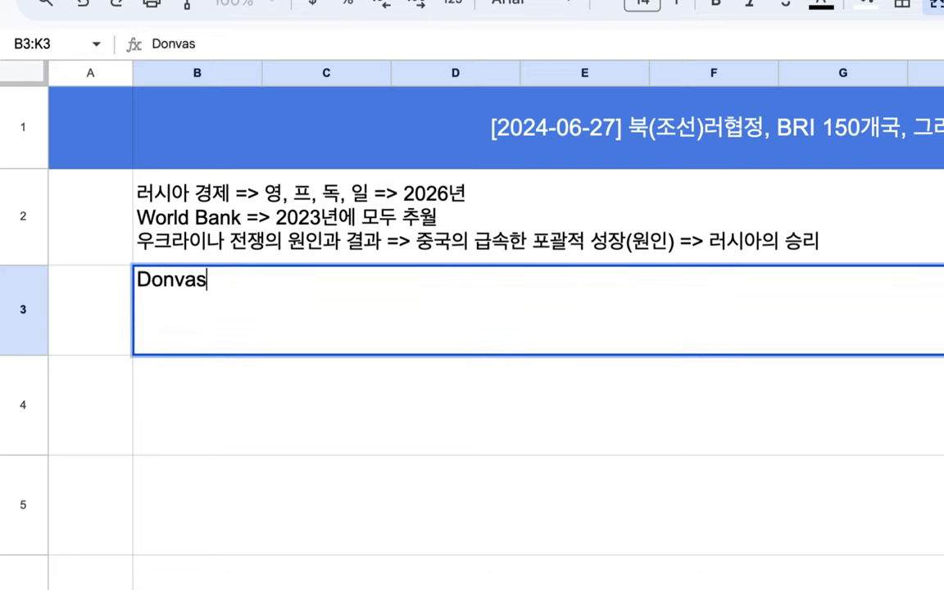
{"action": "type", "text": "=> "}
{"action": "type", "text": "한반도"}
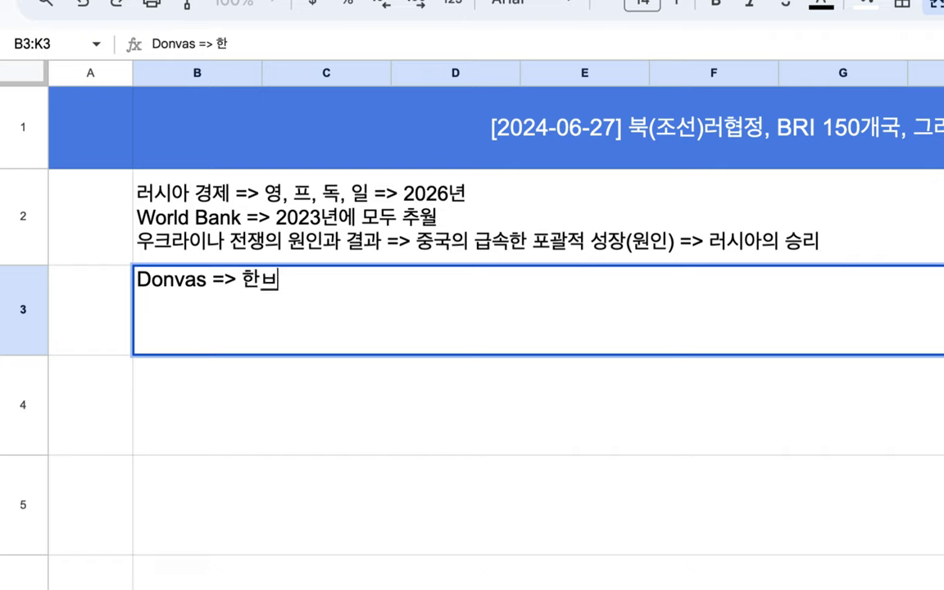
{"action": "type", "text": " 유"}
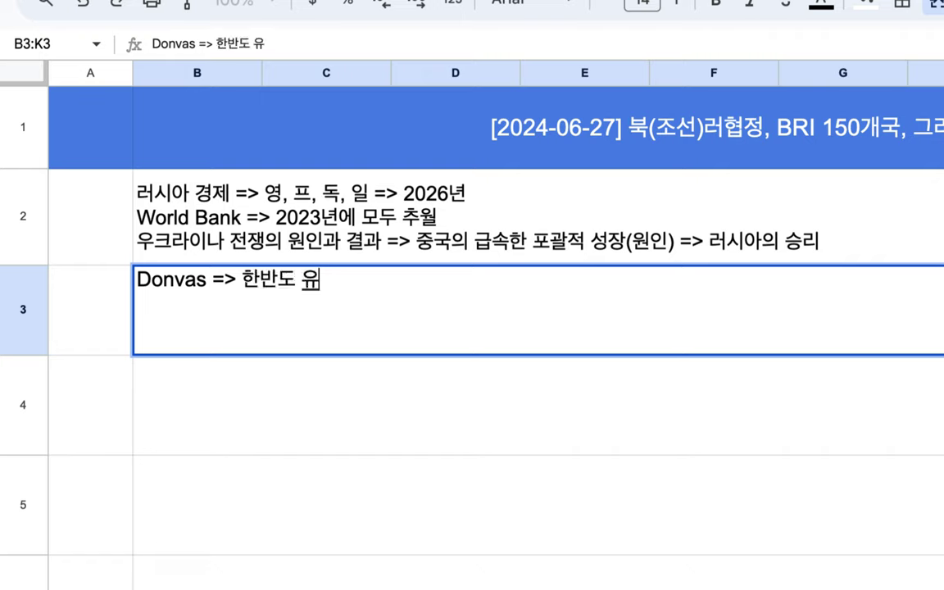
{"action": "type", "text": "형ㅇ의 38선"}
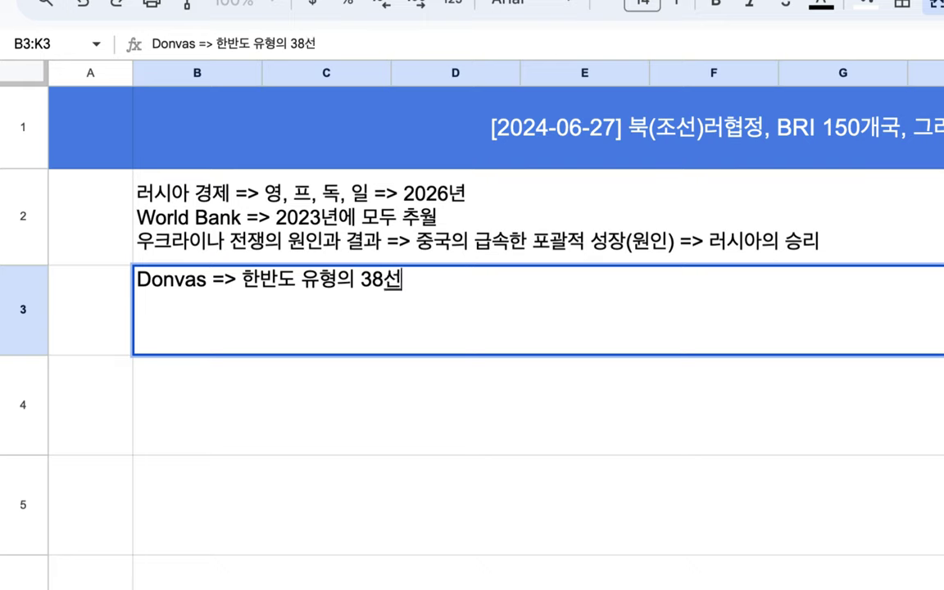
- Add a second line in B3 reading "소모전 => Last Ukraina Soldier"
{"action": "key", "text": "alt+Return"}
{"action": "type", "text": "소모"}
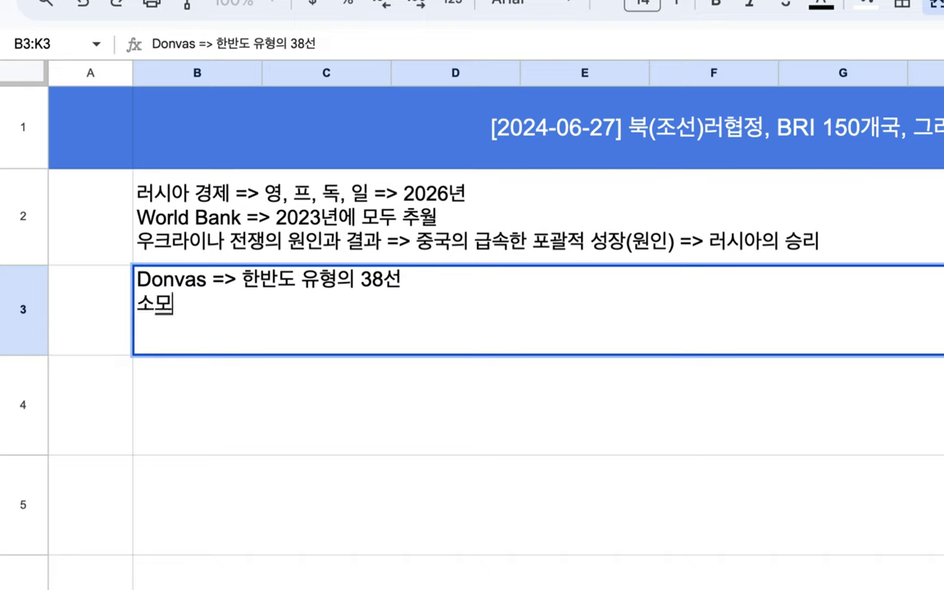
{"action": "type", "text": "전 => ㅁㄴ"}
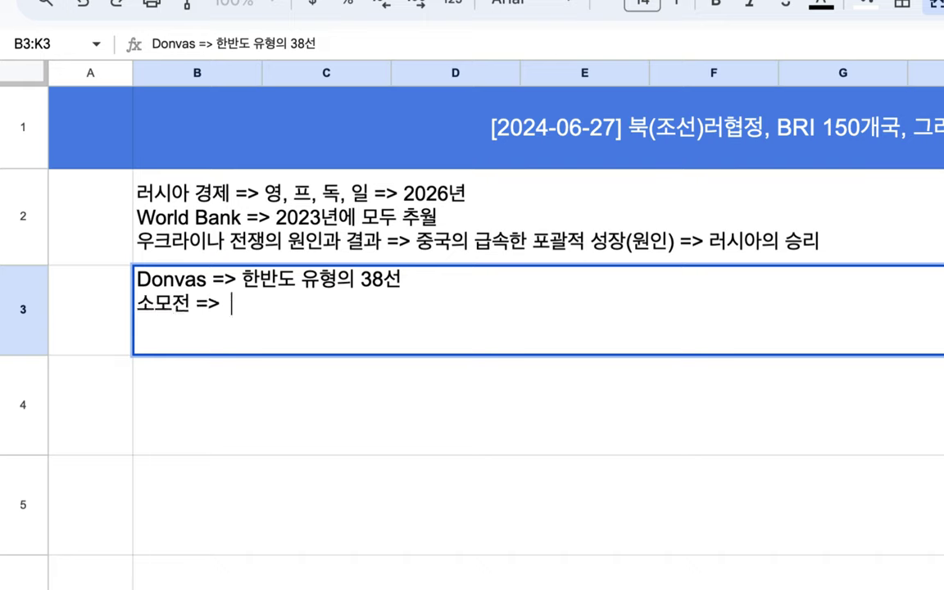
{"action": "key", "text": "BackSpace"}
{"action": "key", "text": "BackSpace"}
{"action": "type", "text": "ㄴ"}
{"action": "type", "text": "ast "}
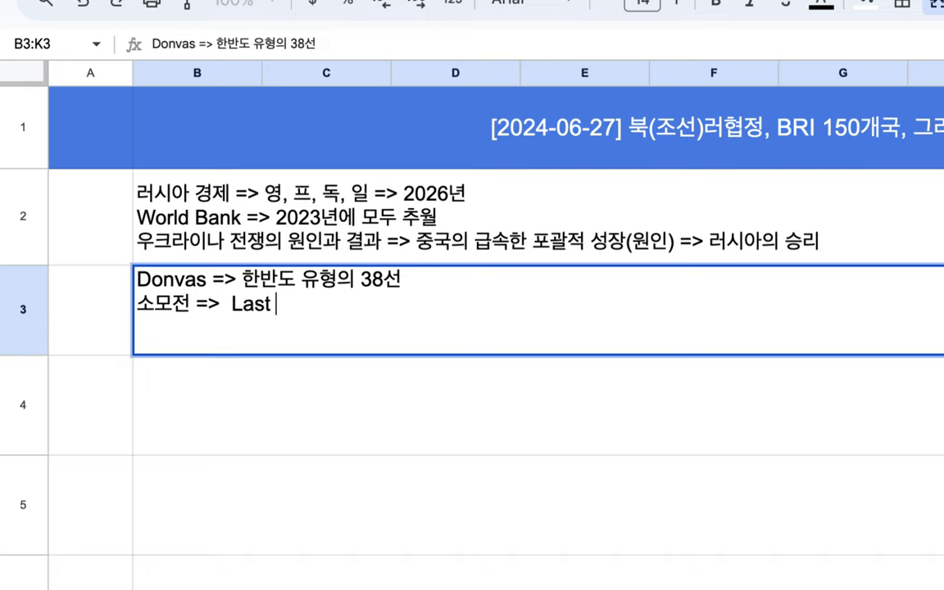
{"action": "type", "text": "Un"}
{"action": "key", "text": "BackSpace"}
{"action": "type", "text": "chrli"}
{"action": "key", "text": "BackSpace"}
{"action": "key", "text": "BackSpace"}
{"action": "key", "text": "BackSpace"}
{"action": "key", "text": "BackSpace"}
{"action": "key", "text": "BackSpace"}
{"action": "key", "text": "BackSpace"}
{"action": "type", "text": "Ukraina"}
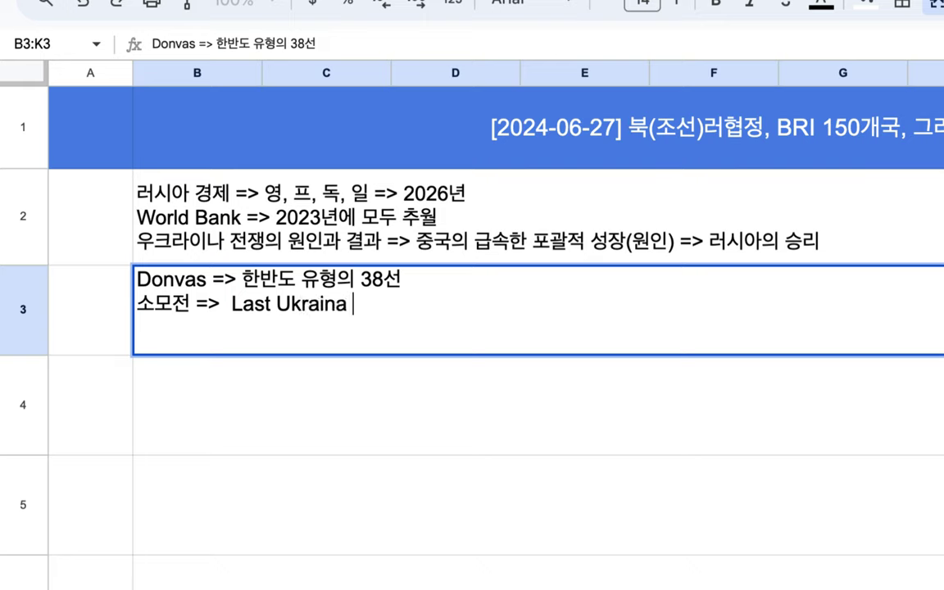
{"action": "type", "text": " Soldier"}
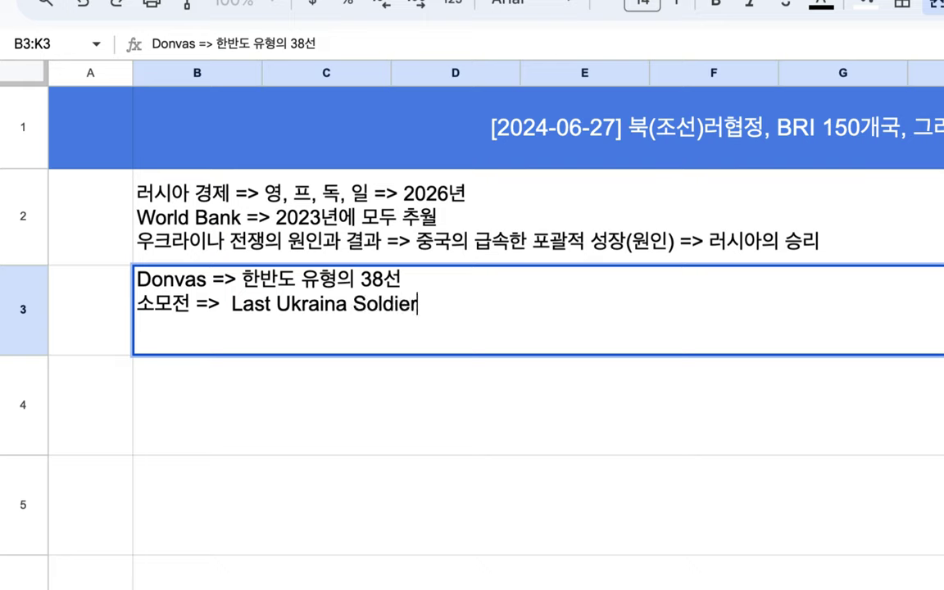
- Add a third line in B3 reading "유럽 폭망, 미국 패권 상실, 기축통화(엔, 파운드, 유로, 달러) 지위 상실"
{"action": "key", "text": "alt+Return"}
{"action": "type", "text": "율럽 폭망,"}
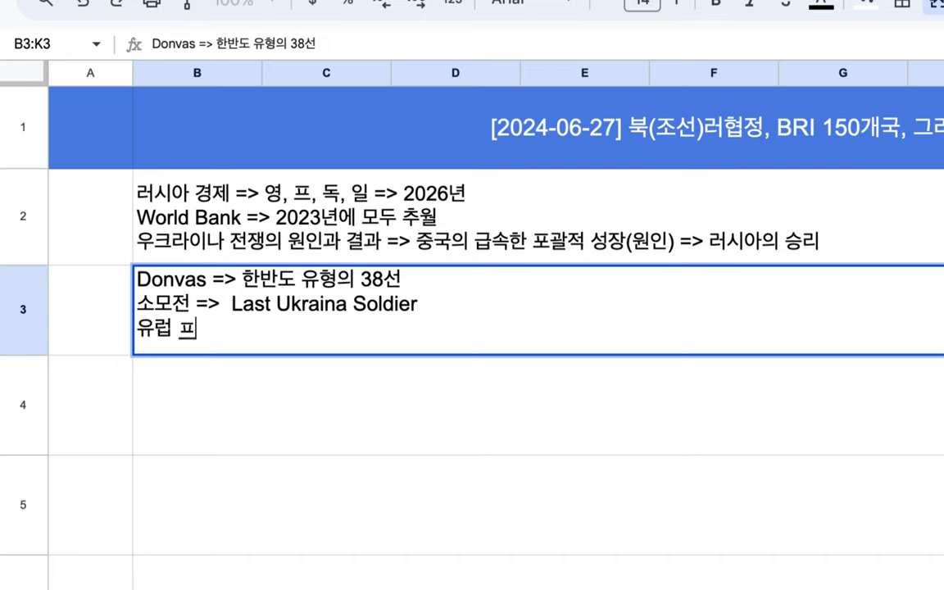
{"action": "type", "text": " 미국 "}
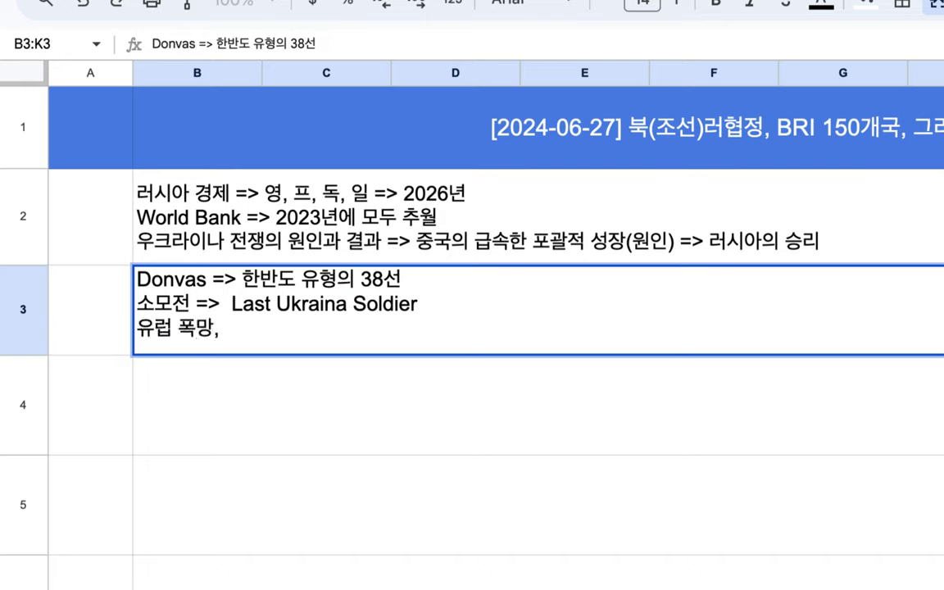
{"action": "type", "text": "패권 상실"}
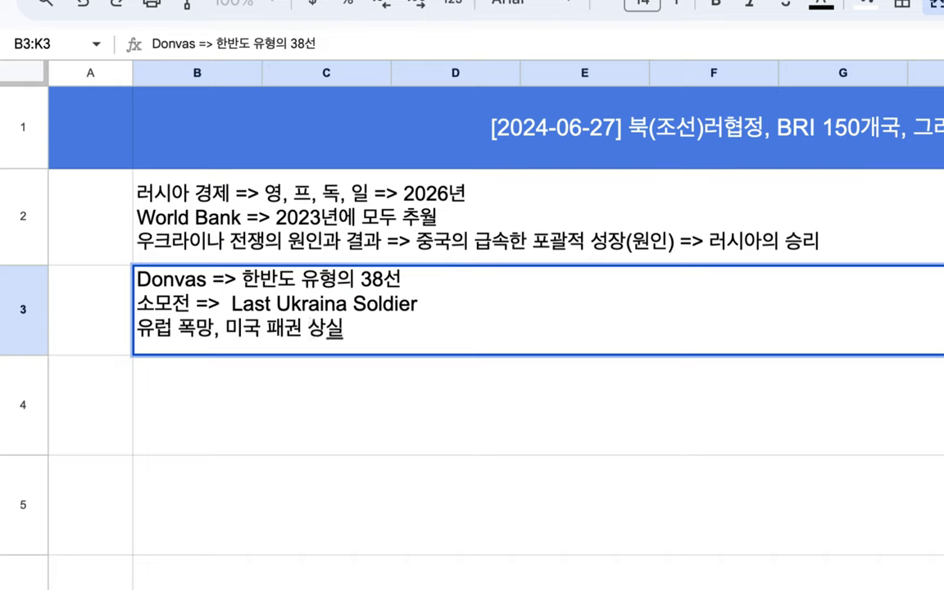
{"action": "type", "text": ", 기축"}
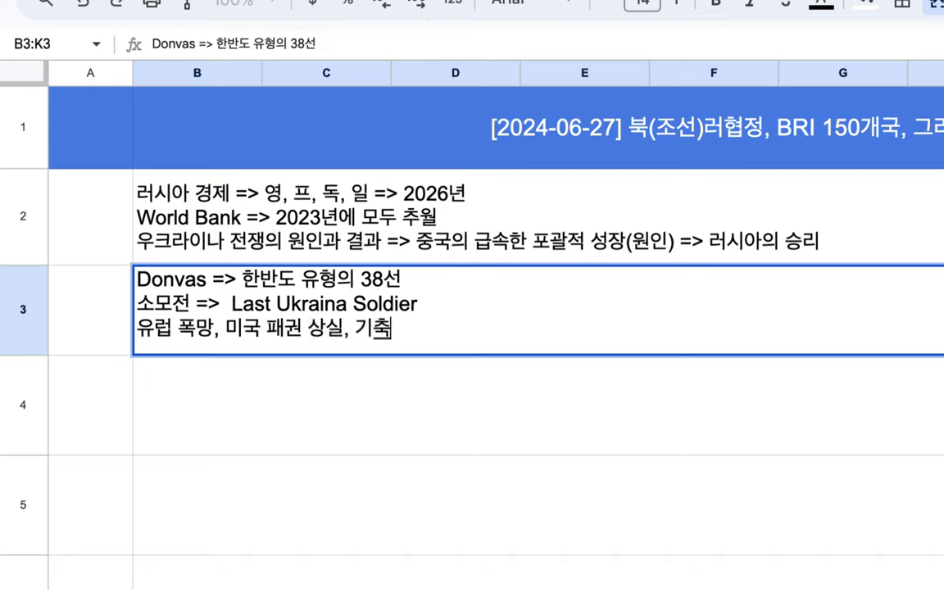
{"action": "type", "text": "통화(엔"}
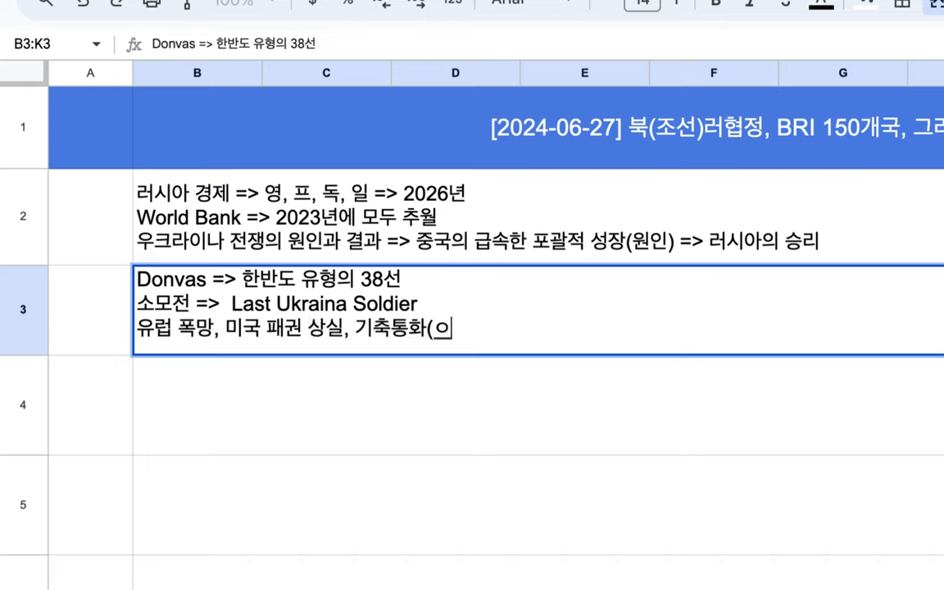
{"action": "type", "text": ", 파운"}
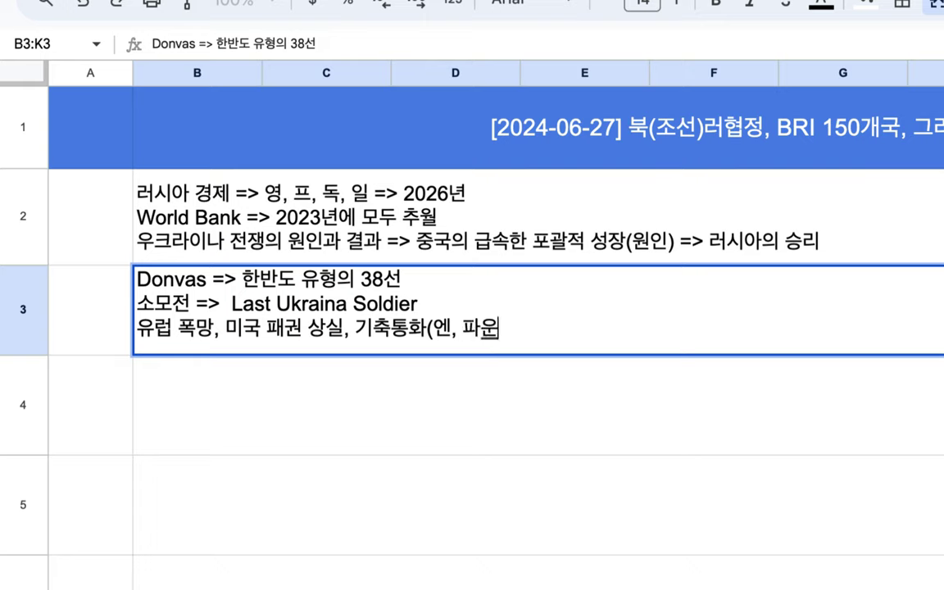
{"action": "type", "text": "드, 유로, 달러"}
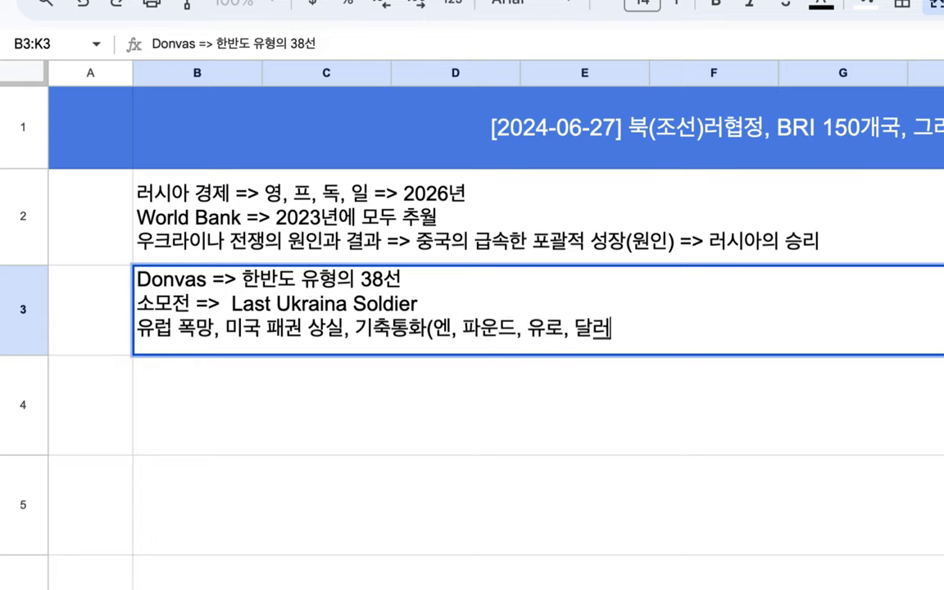
{"action": "type", "text": ") 지위 상실"}
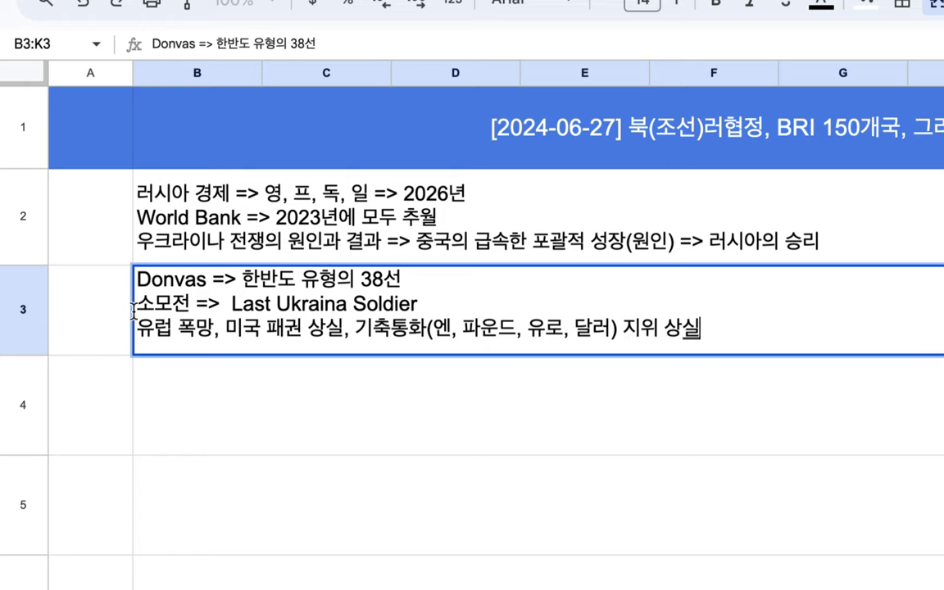
- Enter the date "2022년 2월 23일" in cell A3 beside the Donvas notes
{"action": "left_click", "coordinate": [100, 326]}
{"action": "type", "text": "2022"}
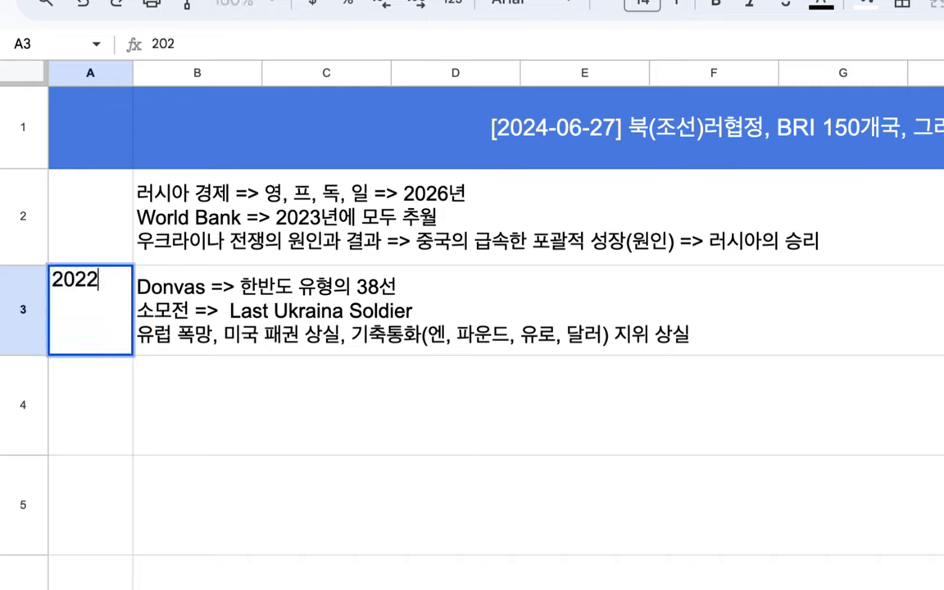
{"action": "type", "text": "년 2월 23"}
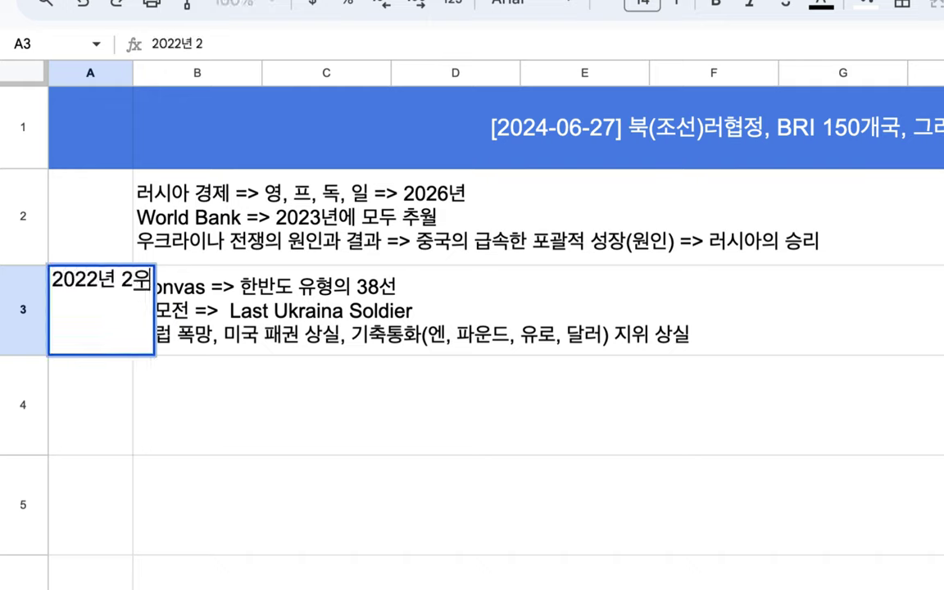
{"action": "type", "text": "일"}
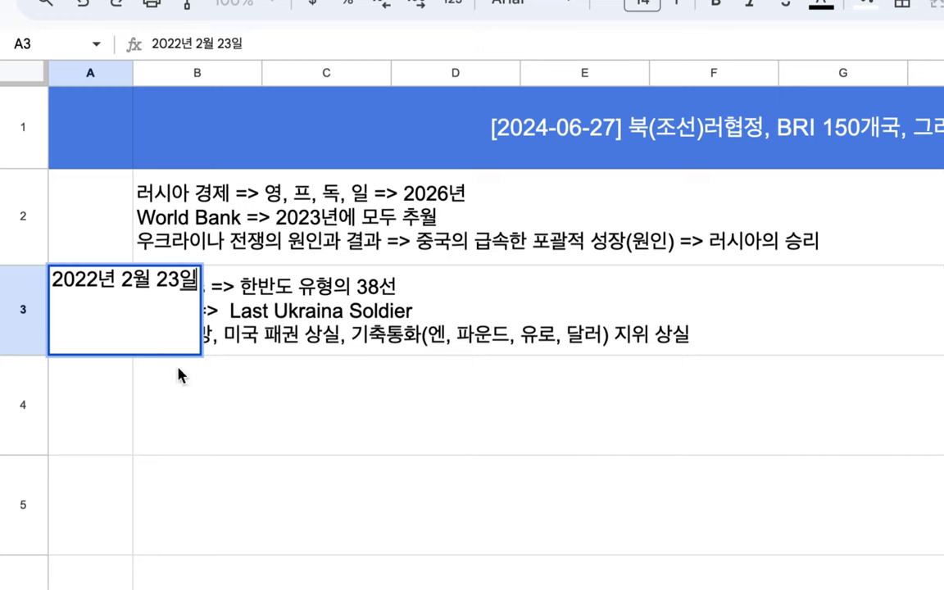
{"action": "left_click", "coordinate": [410, 313]}
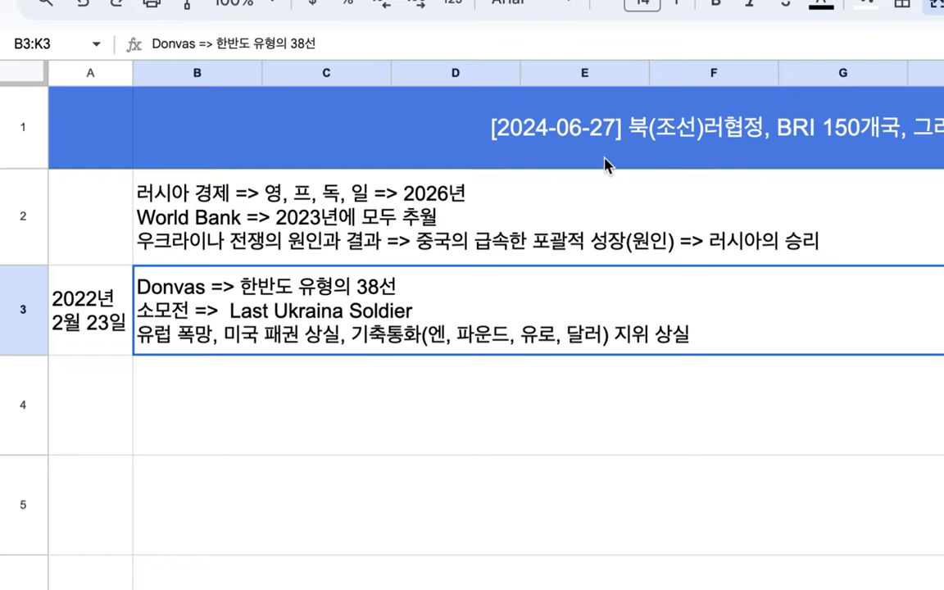
- Clear all notes in rows 2 and 3, range A2:K3
{"action": "left_click_drag", "start_coordinate": [106, 244], "coordinate": [203, 326]}
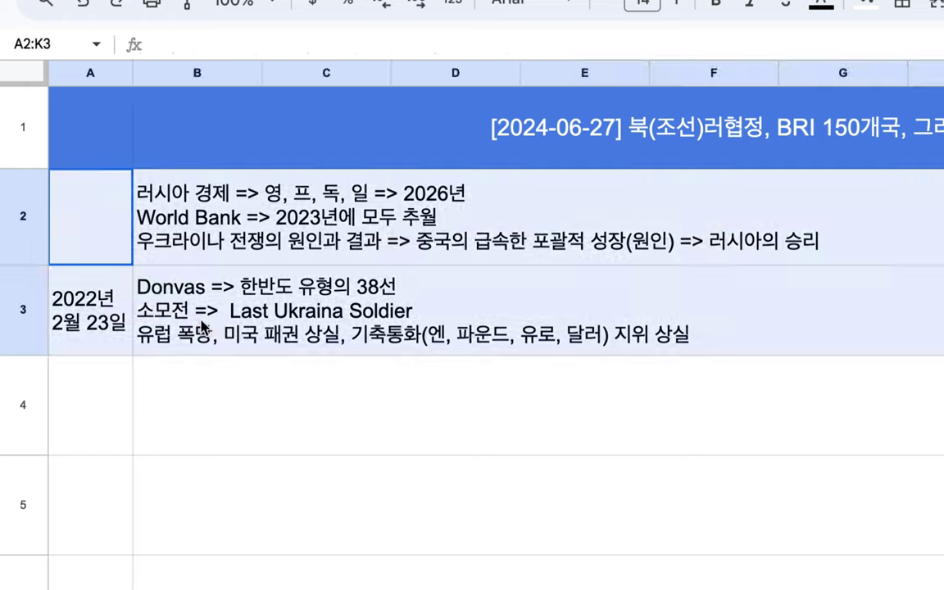
{"action": "key", "text": "Delete"}
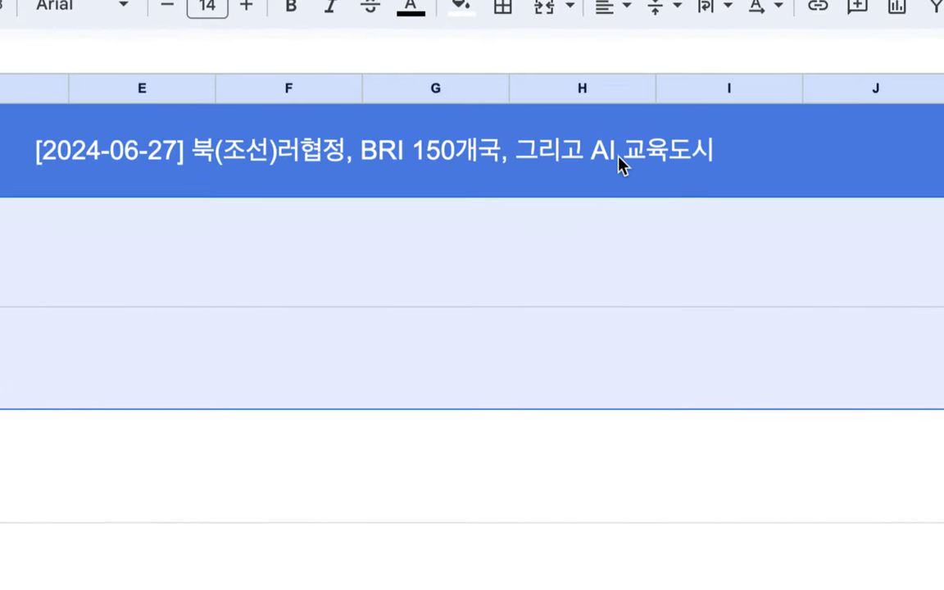
- Copy the phrase "AI 교육도시" from the title in B1 and paste it into cell B2
{"action": "double_click", "coordinate": [596, 155]}
{"action": "left_click_drag", "start_coordinate": [596, 127], "coordinate": [716, 131]}
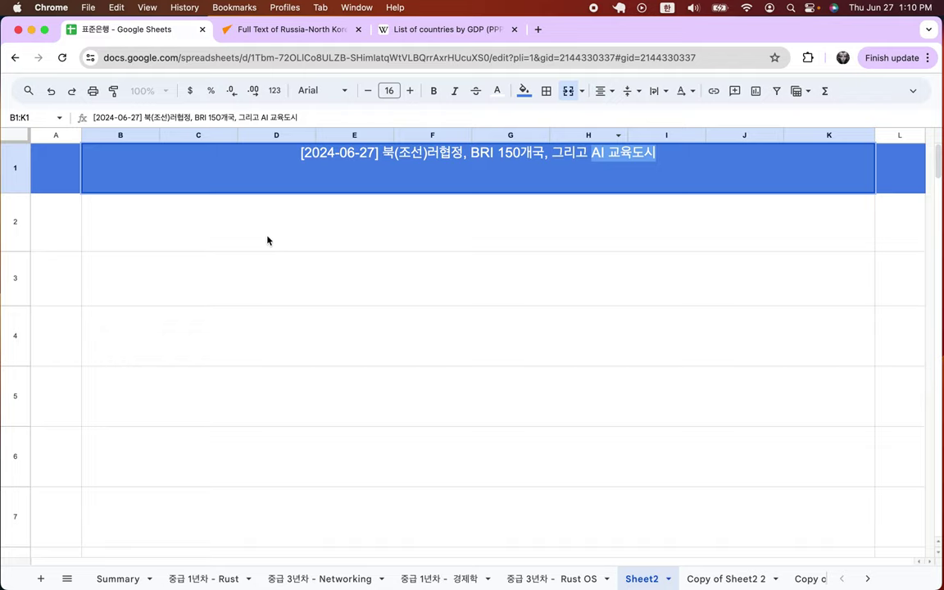
{"action": "left_click", "coordinate": [267, 240]}
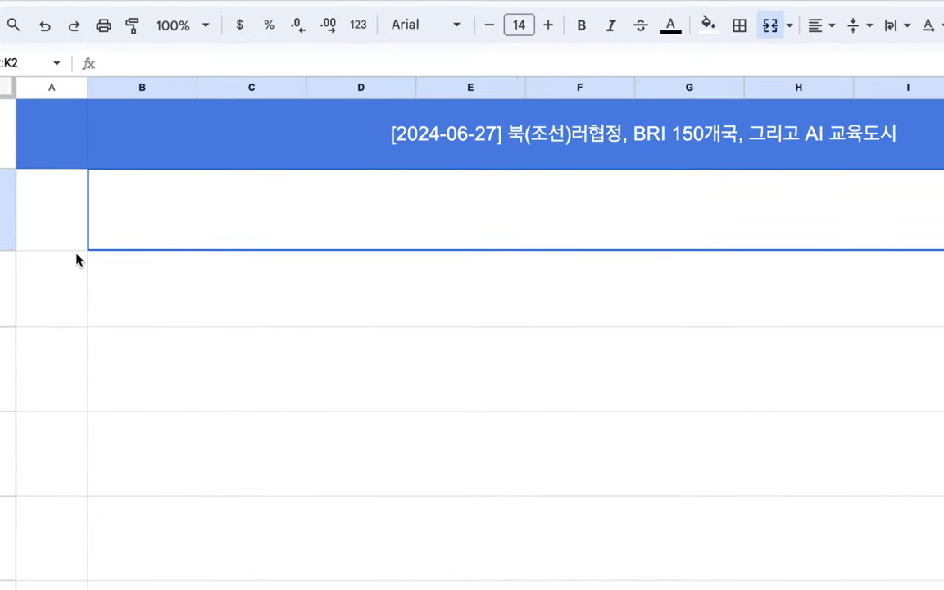
{"action": "double_click", "coordinate": [162, 217]}
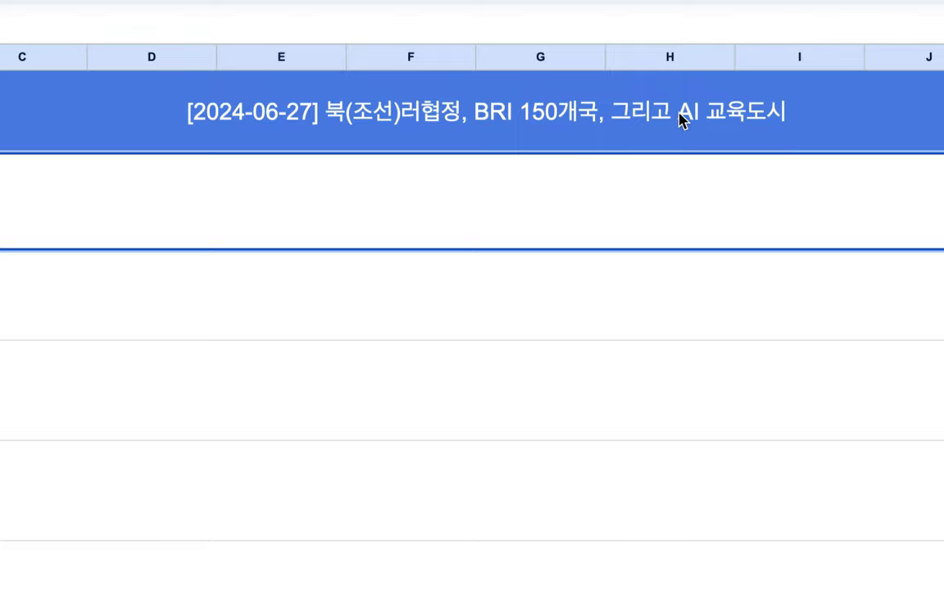
{"action": "key", "text": "Escape"}
{"action": "left_click_drag", "start_coordinate": [667, 85], "coordinate": [811, 86]}
{"action": "key", "text": "ctrl+c"}
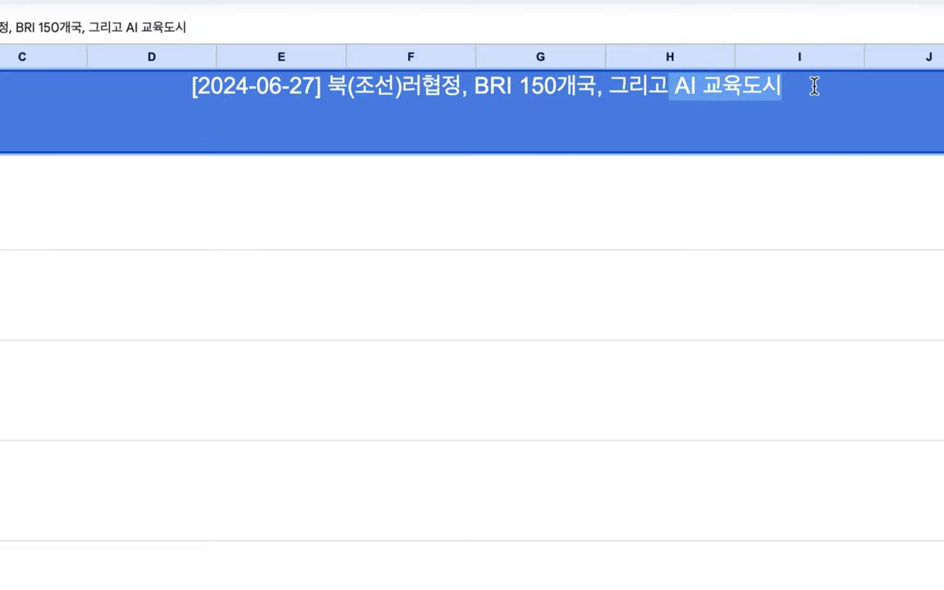
{"action": "left_click", "coordinate": [476, 175]}
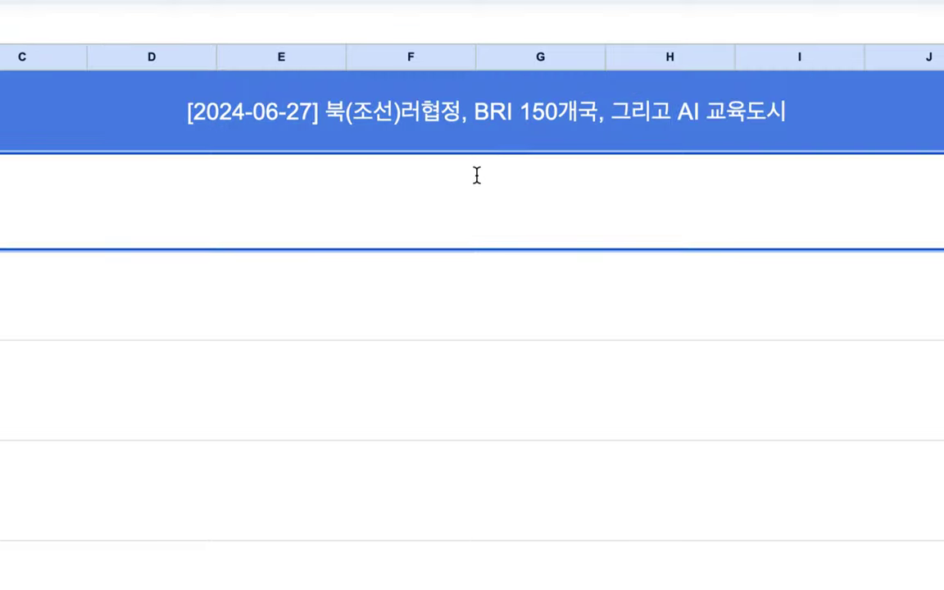
{"action": "key", "text": "ctrl+v"}
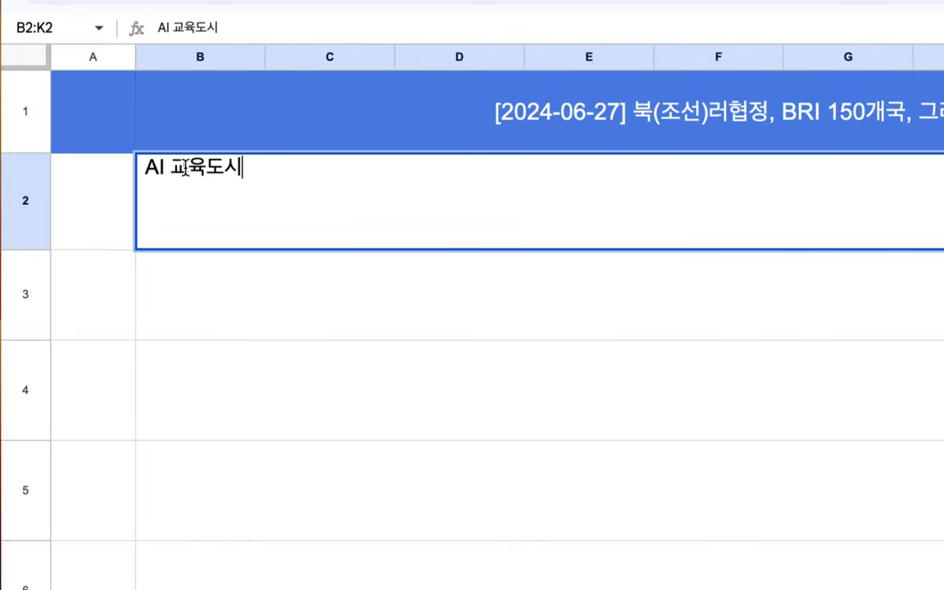
- Append "=>" after "AI 교육도시" in cell B2
{"action": "left_click_drag", "start_coordinate": [170, 167], "coordinate": [139, 172]}
{"action": "left_click", "coordinate": [265, 170]}
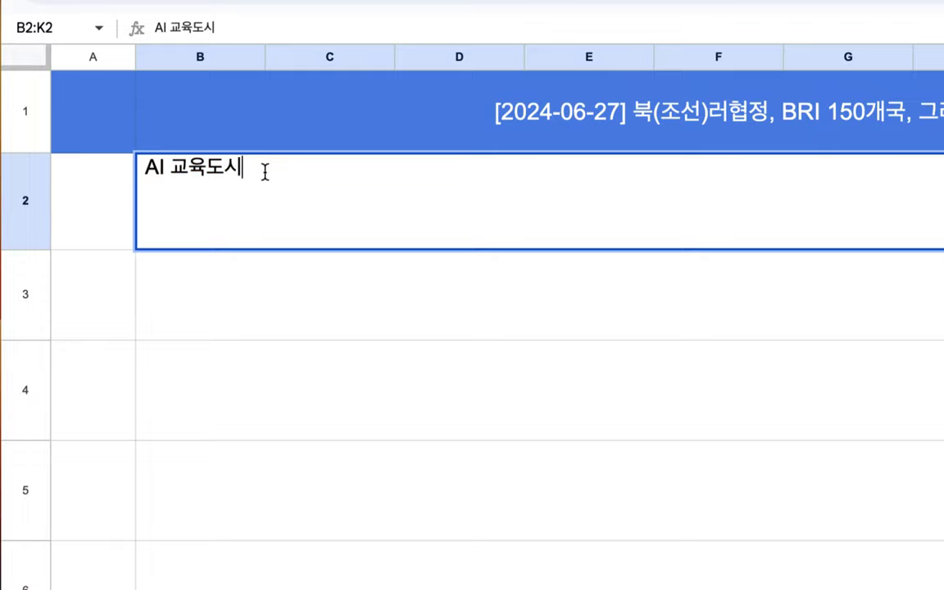
{"action": "type", "text": "=>"}
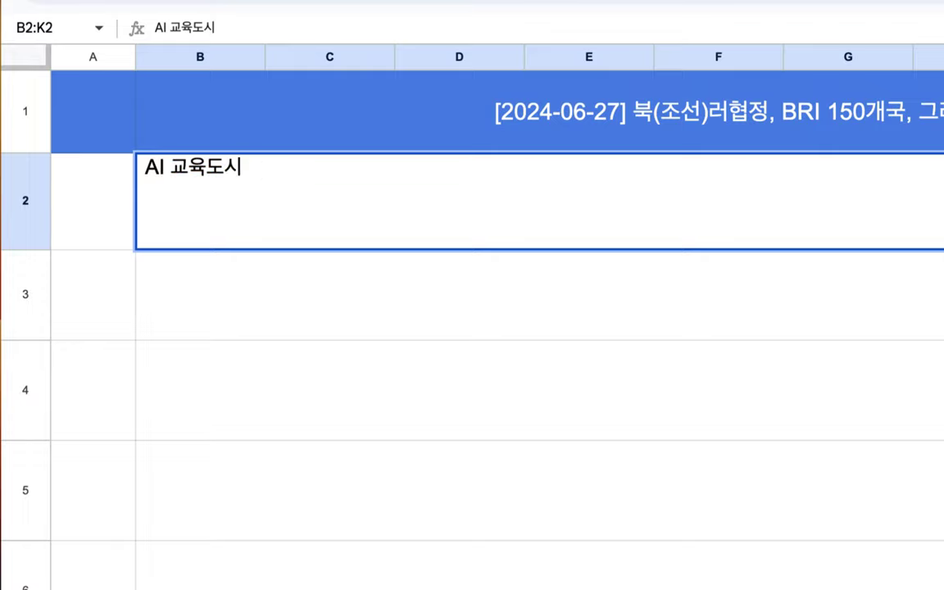
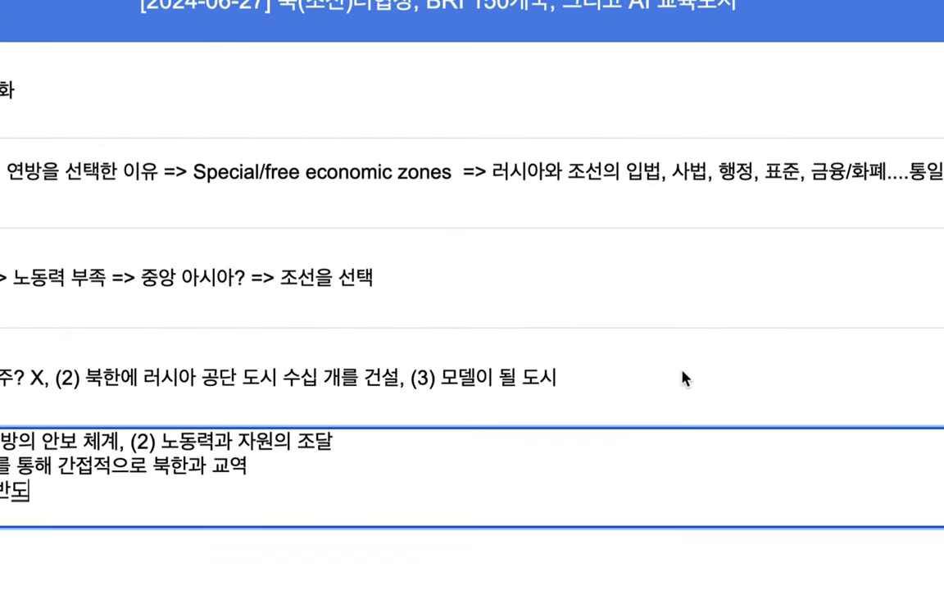
- Append "=>" after "(3) 모델이 될 도시" in cell B5
{"action": "double_click", "coordinate": [649, 383]}
{"action": "type", "text": "=>"}
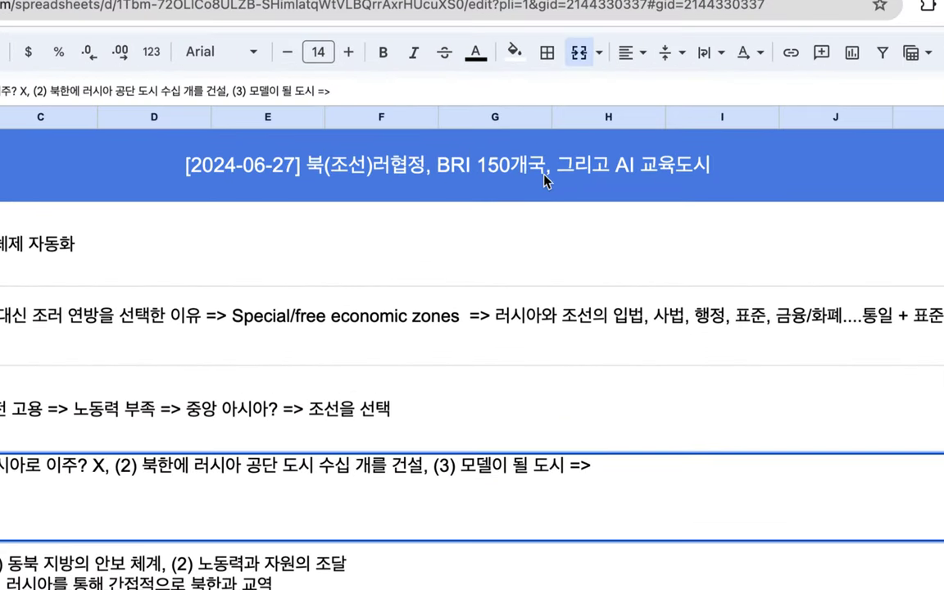
- Highlight the agreement and "BRI 150개국" phrases in the title and "Special/free economic zones" in B3 for review
{"action": "double_click", "coordinate": [489, 159]}
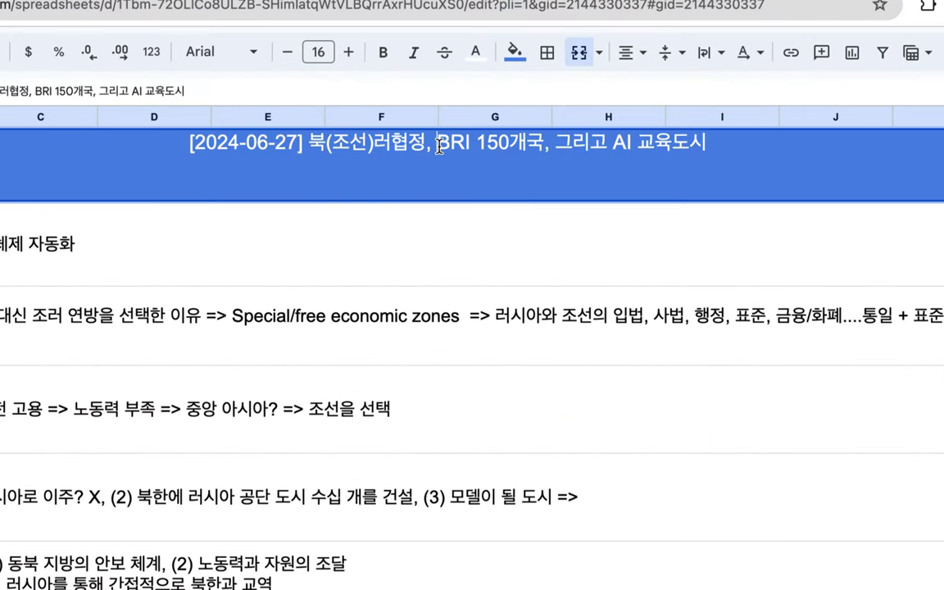
{"action": "left_click_drag", "start_coordinate": [436, 146], "coordinate": [555, 146]}
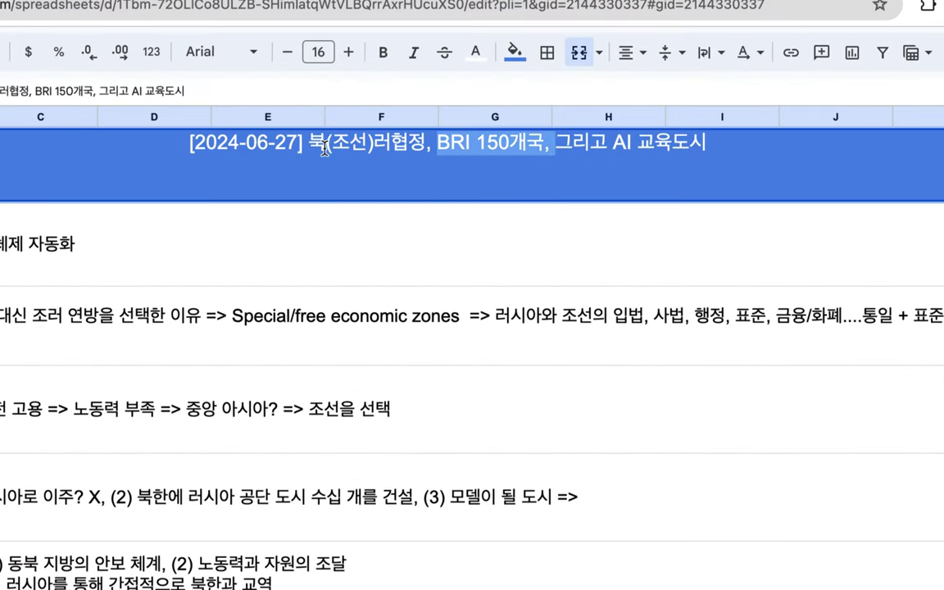
{"action": "left_click_drag", "start_coordinate": [308, 145], "coordinate": [550, 147]}
{"action": "left_click", "coordinate": [442, 142]}
{"action": "double_click", "coordinate": [279, 286]}
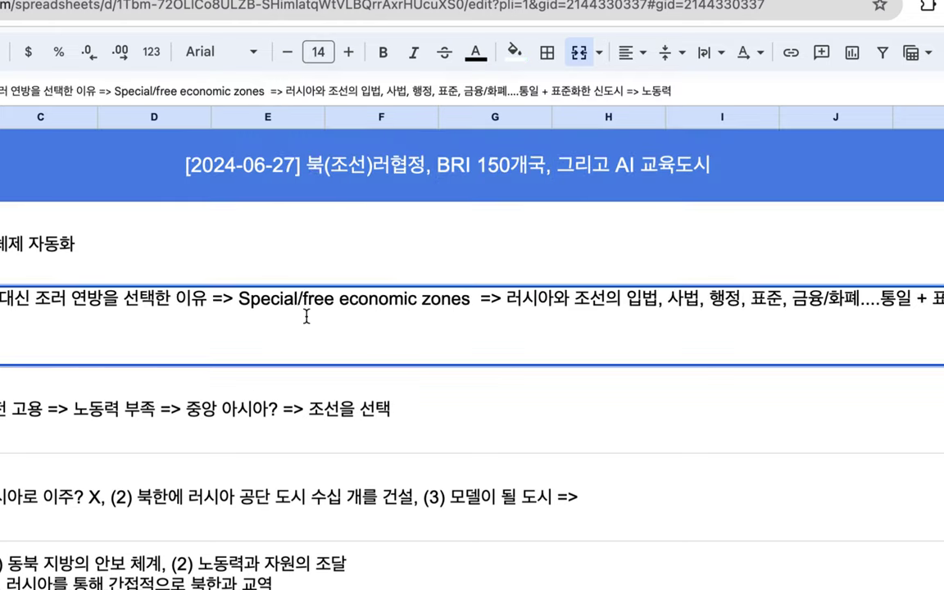
{"action": "left_click_drag", "start_coordinate": [238, 298], "coordinate": [480, 300]}
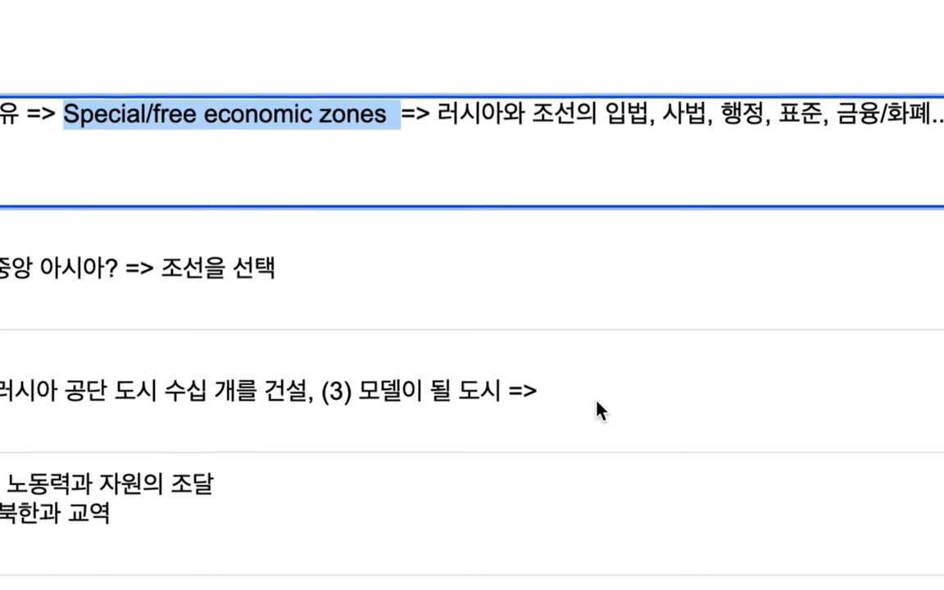
- Add "AI, ICT" at the end of the B5 note and highlight the added words
{"action": "double_click", "coordinate": [600, 410]}
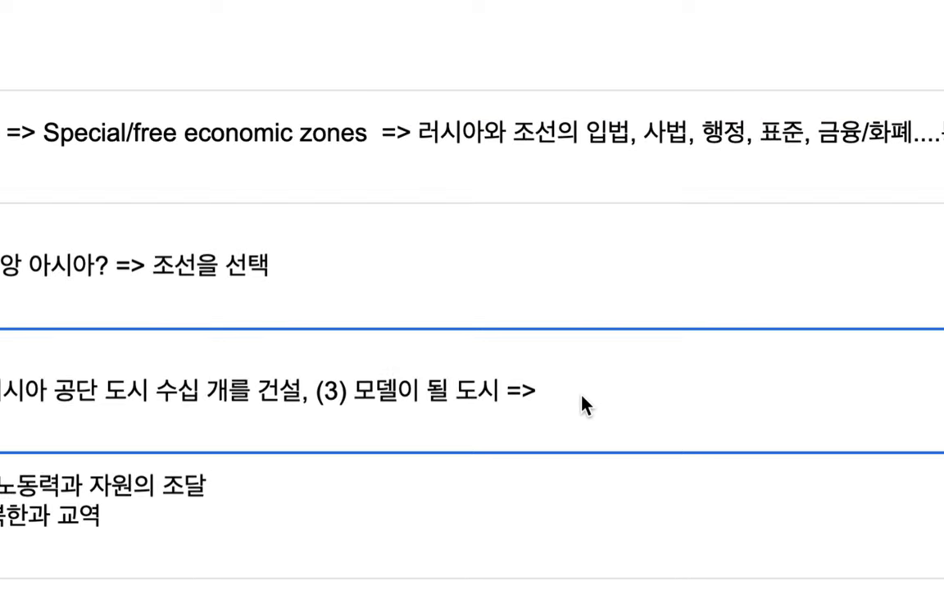
{"action": "type", "text": "AI, ICT"}
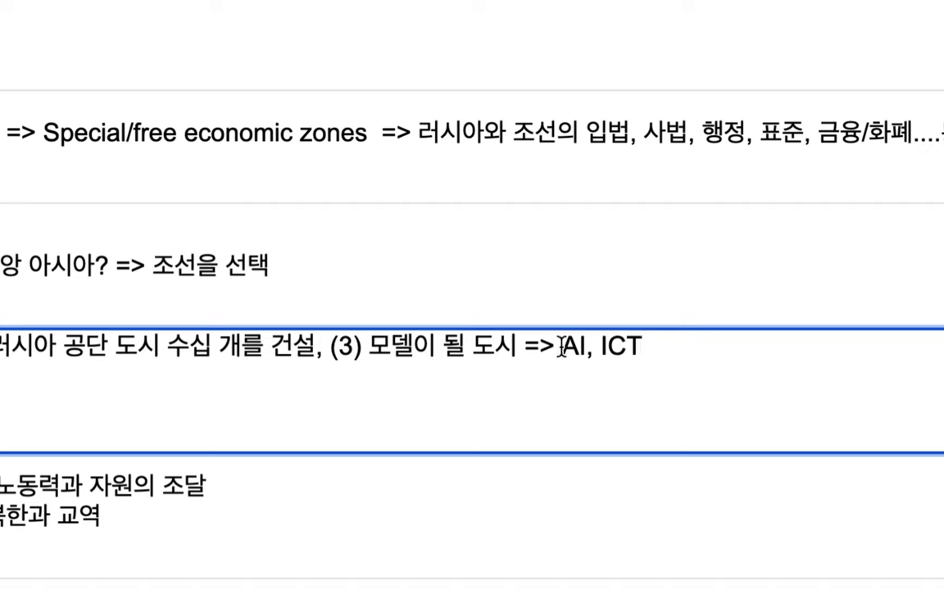
{"action": "left_click_drag", "start_coordinate": [562, 347], "coordinate": [671, 349]}
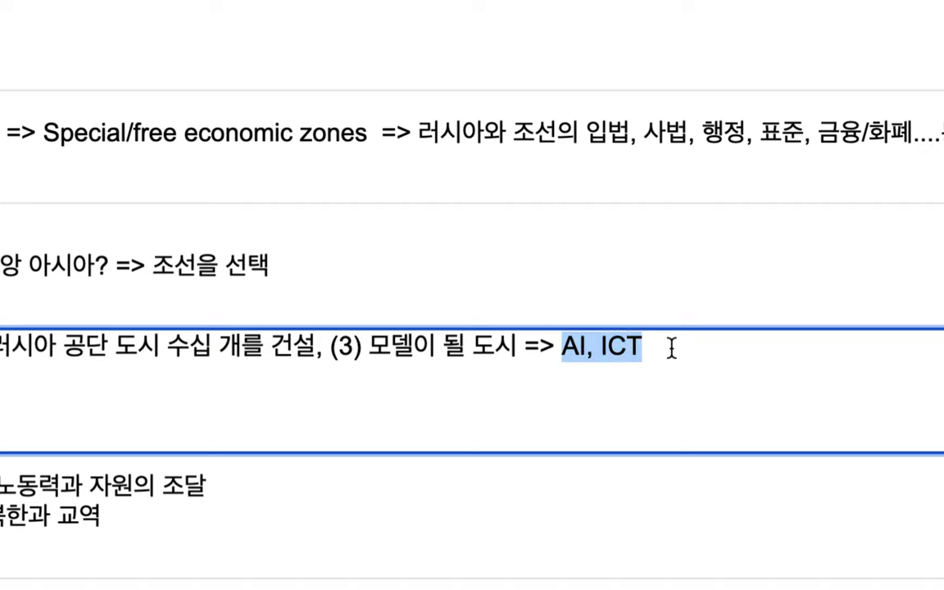
{"action": "scroll", "coordinate": [284, 375], "scroll_direction": "left", "scroll_amount": 10}
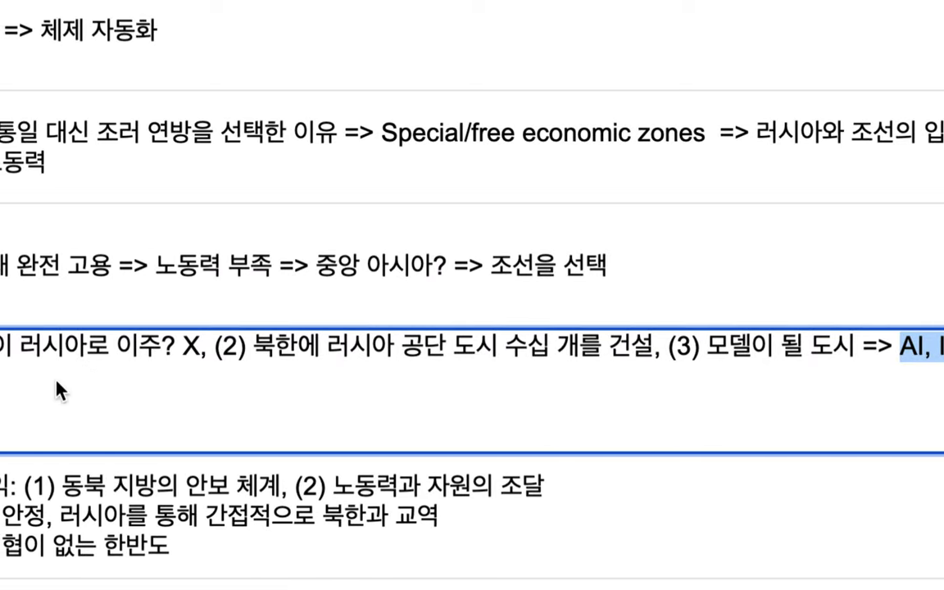
{"action": "scroll", "coordinate": [730, 345], "scroll_direction": "right", "scroll_amount": 8}
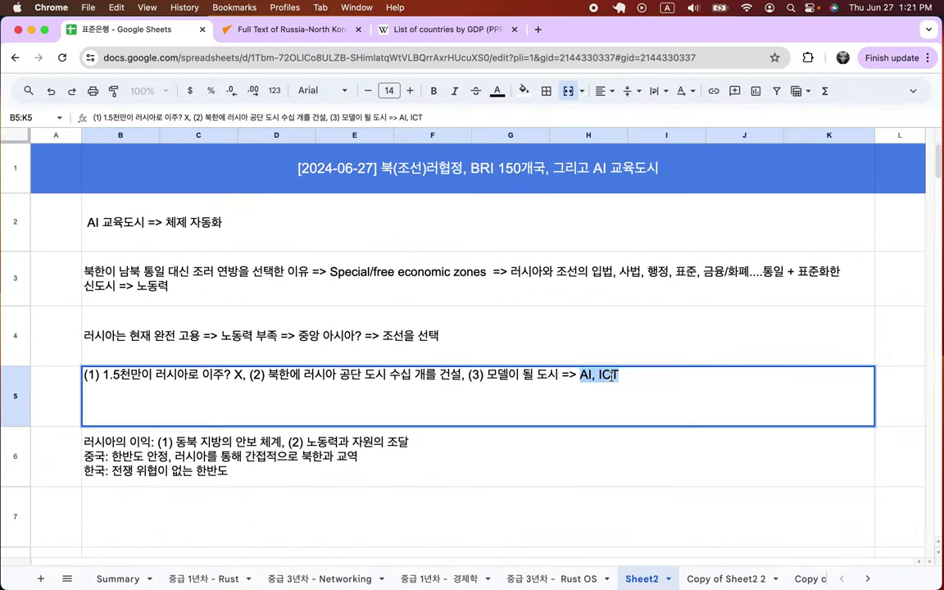
- Enter the note "제주도청, 시청, 읍면동사무소, 법원, 세무서... =>" in cell B7
{"action": "left_click", "coordinate": [125, 524]}
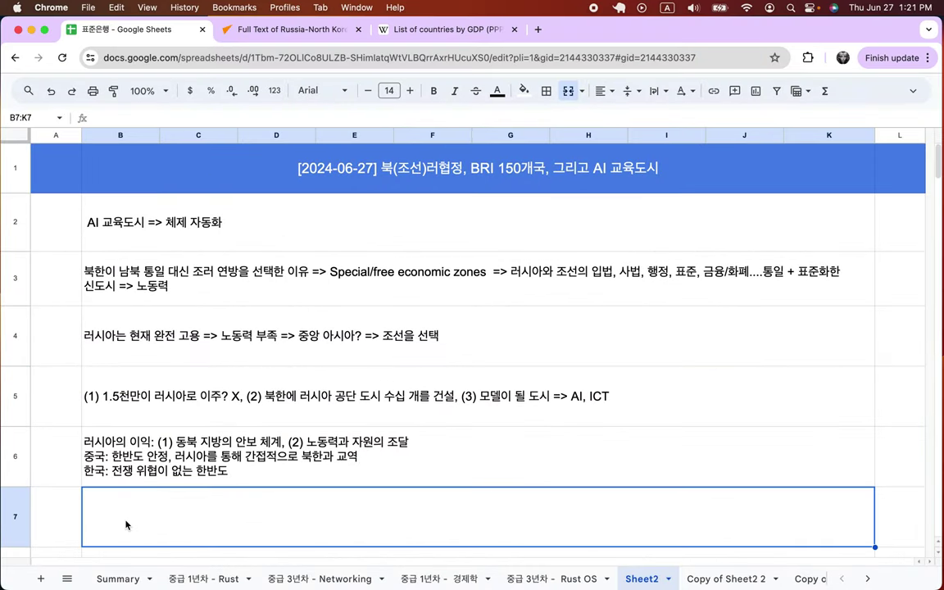
{"action": "scroll", "coordinate": [126, 524], "scroll_direction": "down", "scroll_amount": 3}
{"action": "scroll", "coordinate": [125, 525], "scroll_direction": "down", "scroll_amount": 1}
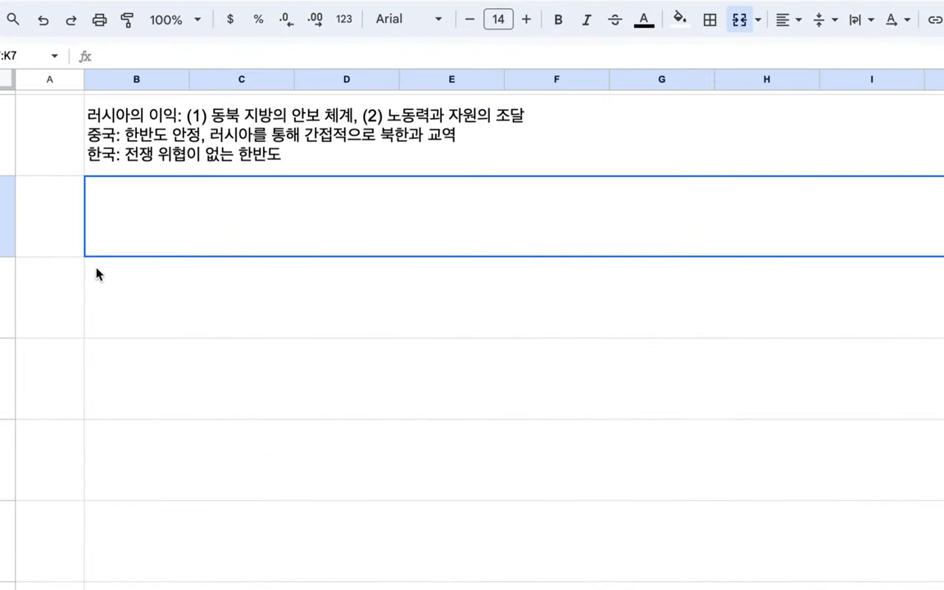
{"action": "type", "text": "wpw"}
{"action": "key", "text": "BackSpace"}
{"action": "key", "text": "BackSpace"}
{"action": "key", "text": "BackSpace"}
{"action": "type", "text": "제주3도처"}
{"action": "key", "text": "BackSpace"}
{"action": "key", "text": "BackSpace"}
{"action": "key", "text": "BackSpace"}
{"action": "key", "text": "BackSpace"}
{"action": "type", "text": "도청, 시청"}
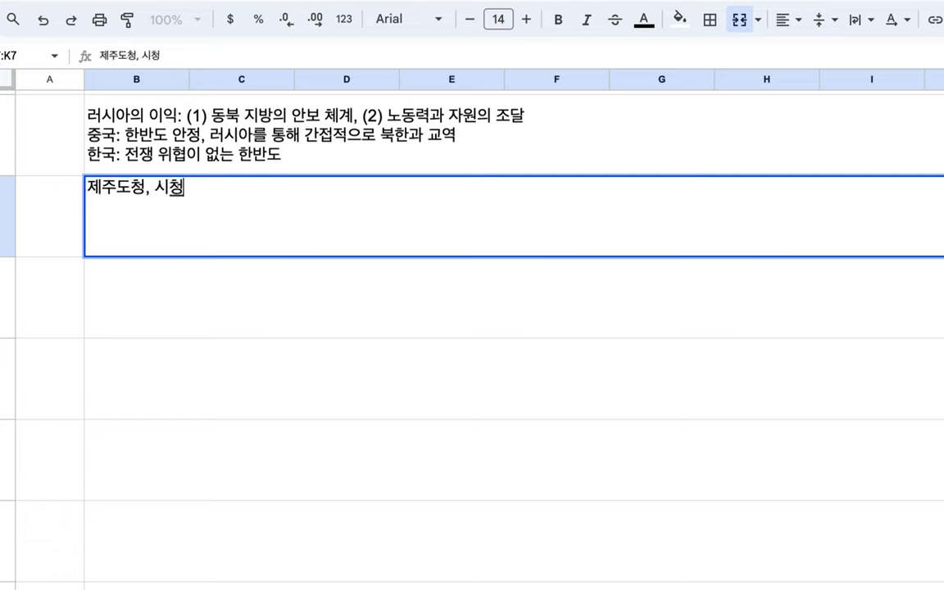
{"action": "type", "text": ", 으읍면동사"}
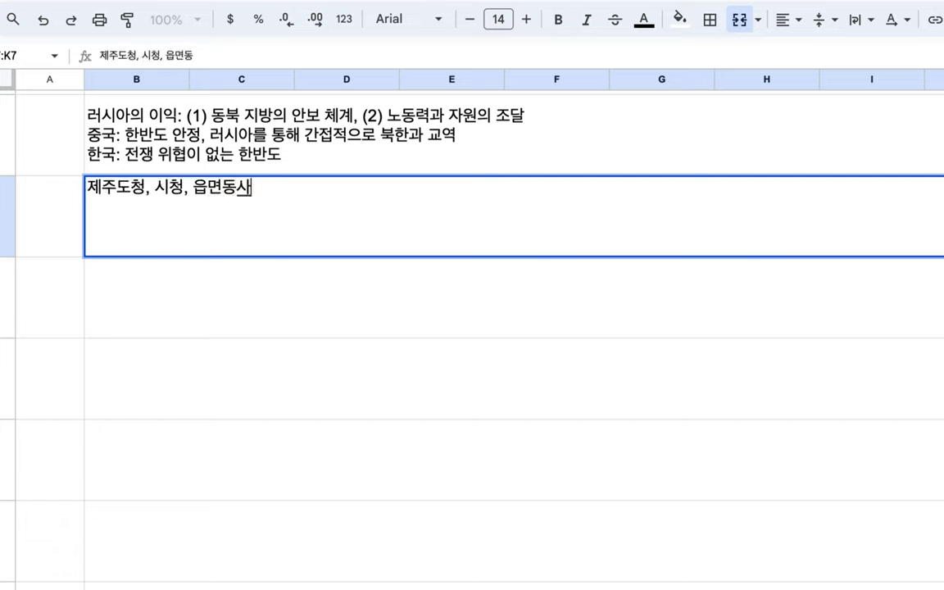
{"action": "type", "text": "무소, 법원, "}
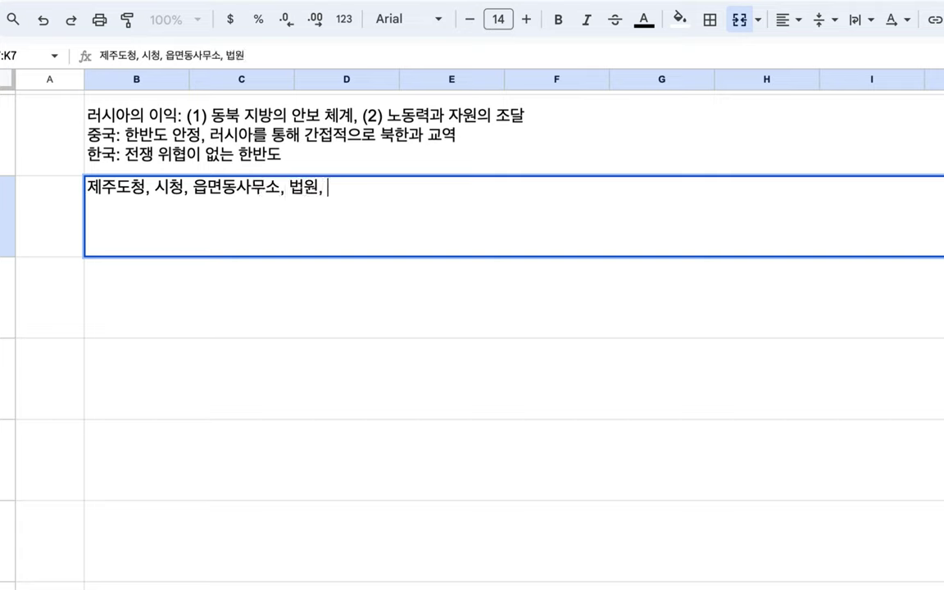
{"action": "type", "text": "세무서.."}
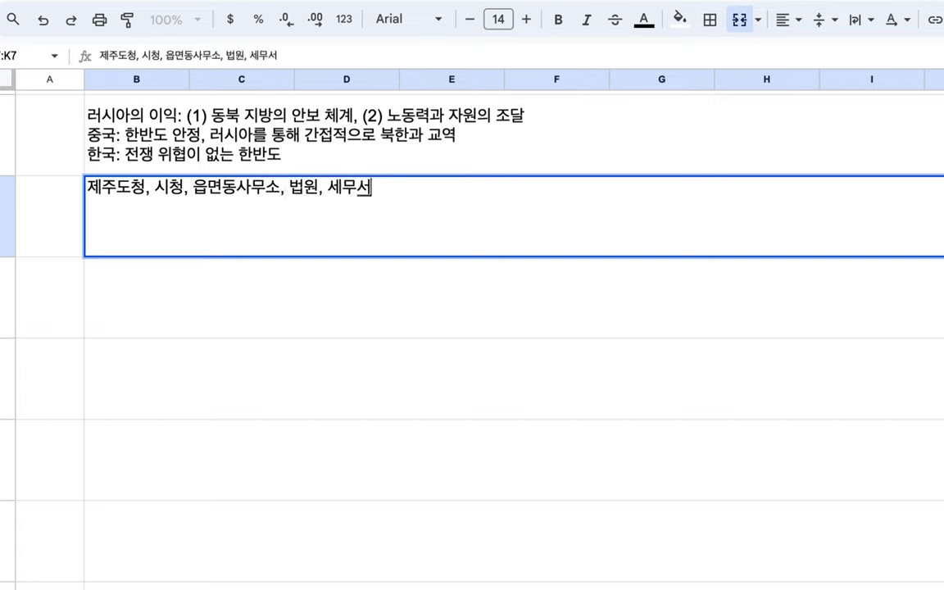
{"action": "type", "text": ". => "}
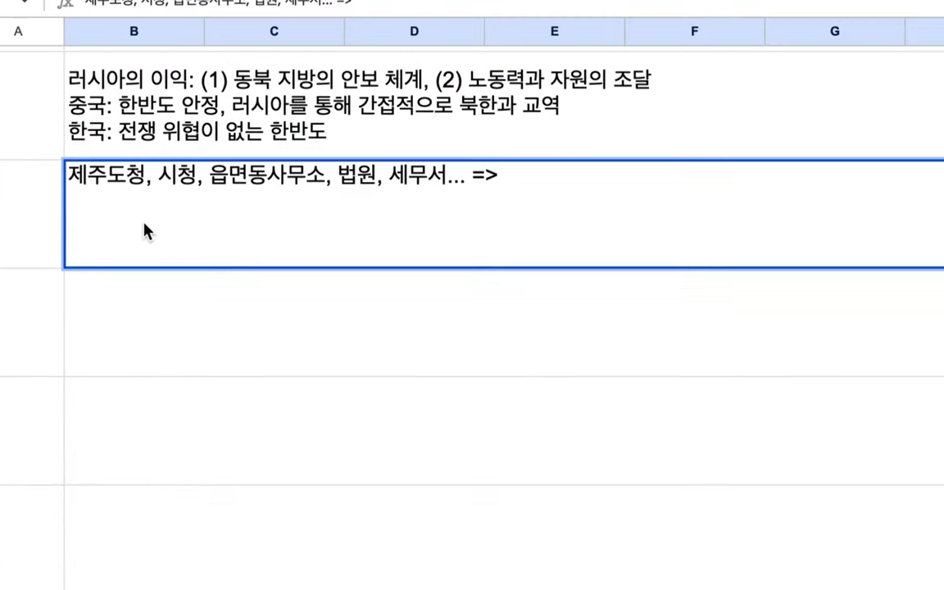
- Continue the B7 note with "100여 국가 주민들이 이주 =>"
{"action": "type", "text": "100"}
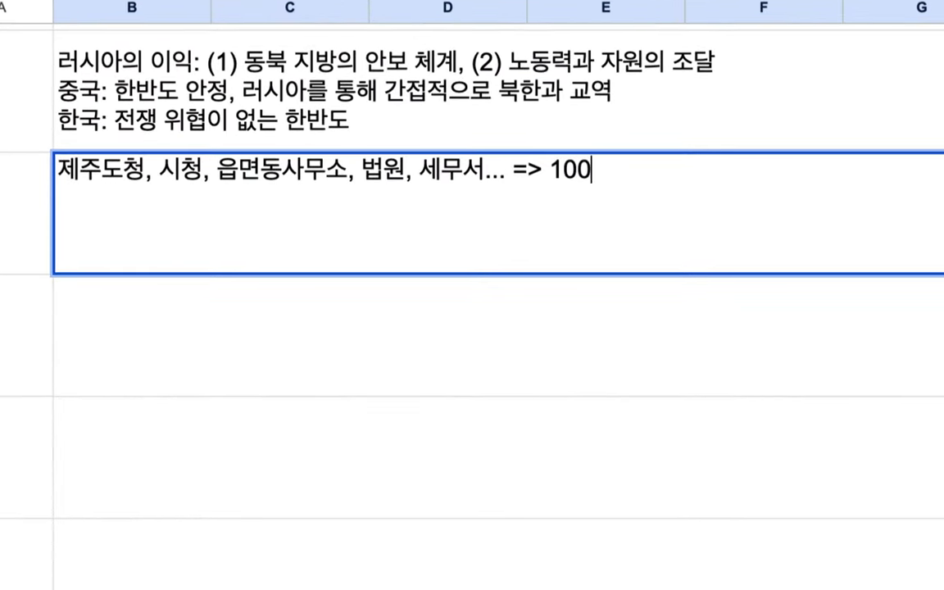
{"action": "type", "text": "여 국가 준"}
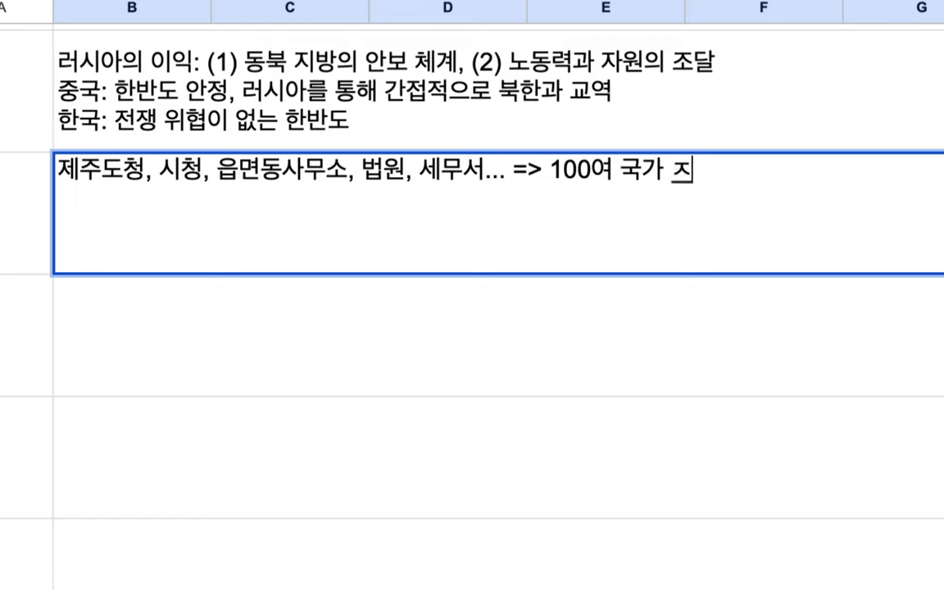
{"action": "type", "text": "민들이 잊"}
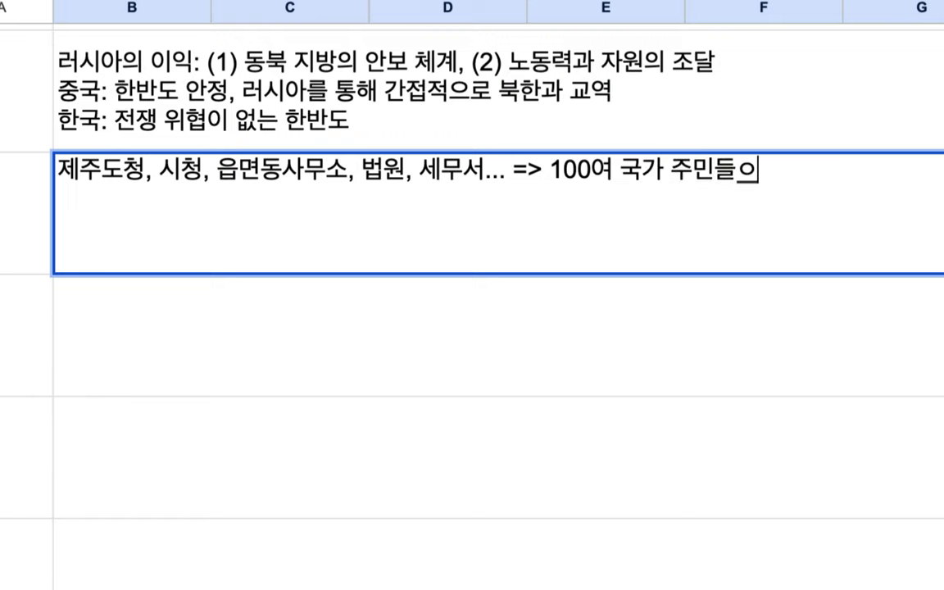
{"action": "type", "text": "주 =>"}
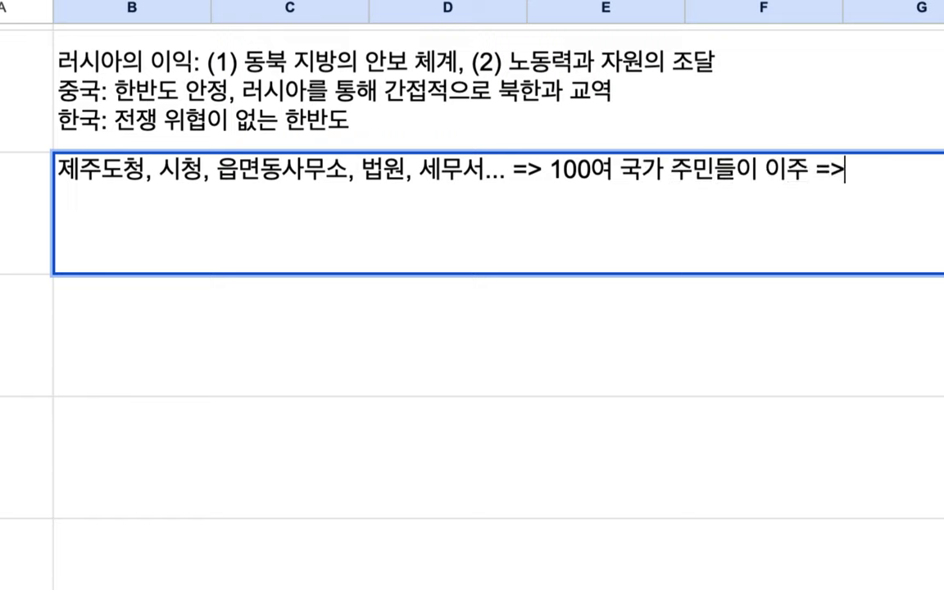
- Highlight the list of public offices and the "100여 국가 주민들" phrase in B7 for review, undoing the last accidental edit
{"action": "left_click_drag", "start_coordinate": [549, 168], "coordinate": [735, 167]}
{"action": "left_click_drag", "start_coordinate": [513, 168], "coordinate": [108, 152]}
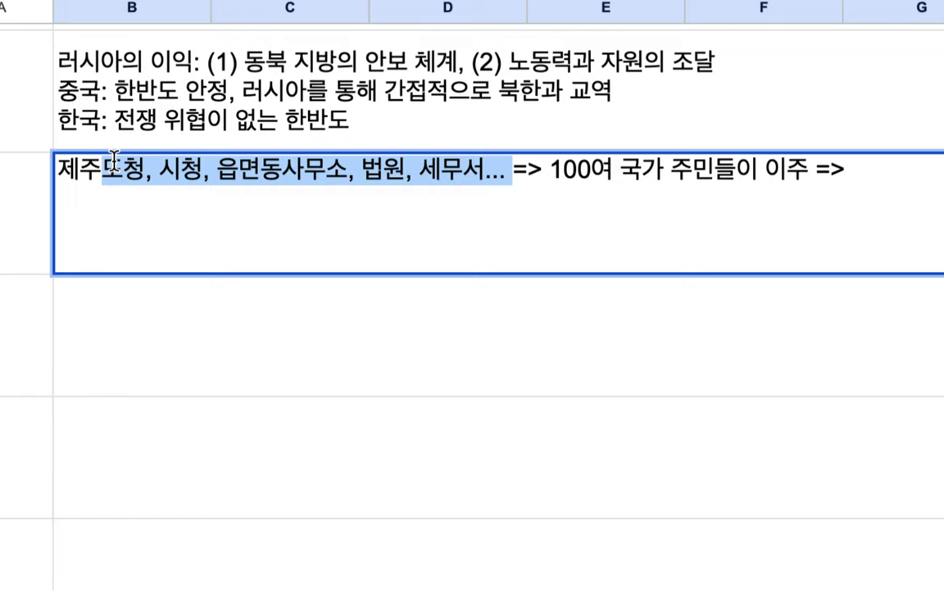
{"action": "left_click_drag", "start_coordinate": [527, 172], "coordinate": [670, 177]}
{"action": "left_click_drag", "start_coordinate": [528, 181], "coordinate": [400, 169]}
{"action": "left_click", "coordinate": [144, 168]}
{"action": "left_click_drag", "start_coordinate": [144, 168], "coordinate": [420, 162]}
{"action": "key", "text": "ctrl+z"}
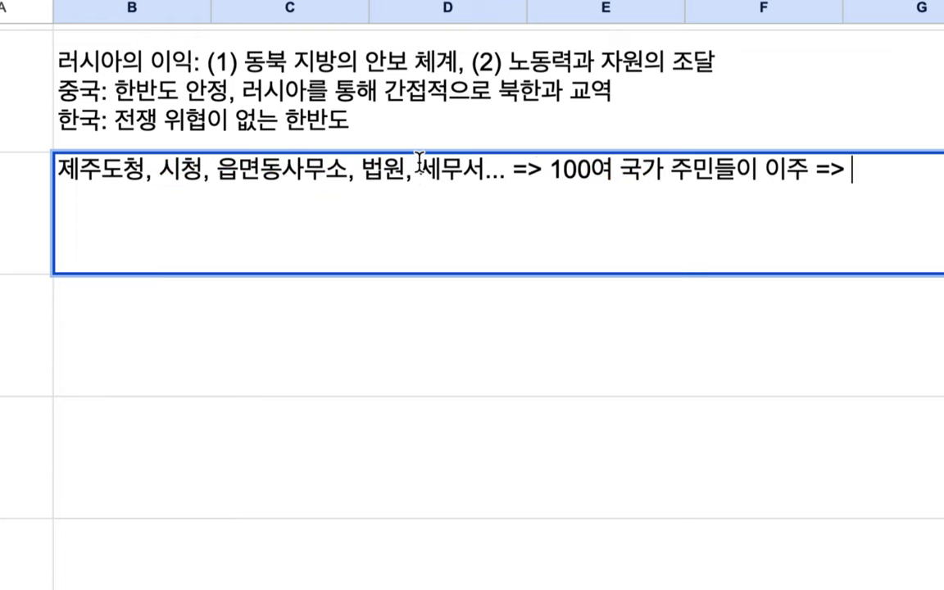
{"action": "left_click_drag", "start_coordinate": [492, 168], "coordinate": [339, 161]}
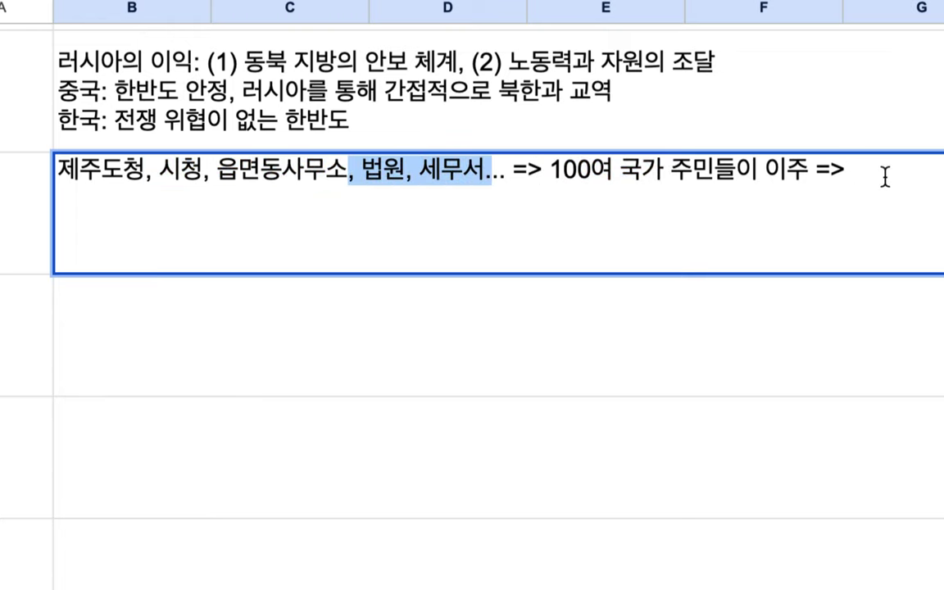
- Continue the B7 note with "AI, ICT =>" after the phrase about residents of 100여 국가 moving in
{"action": "scroll", "coordinate": [863, 174], "scroll_direction": "right", "scroll_amount": 2}
{"action": "left_click", "coordinate": [796, 177]}
{"action": "type", "text": "AI"}
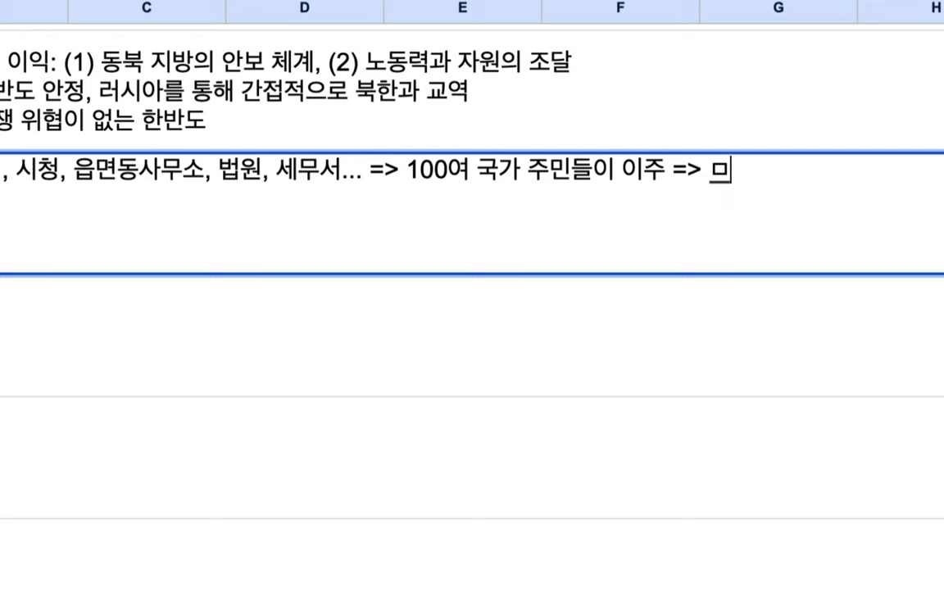
{"action": "type", "text": ","}
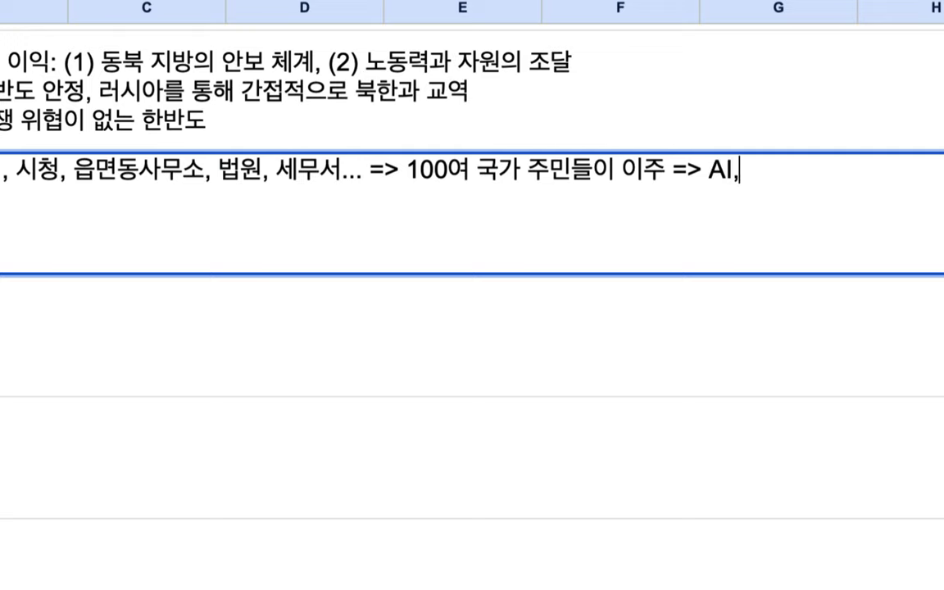
{"action": "type", "text": " ICT =>"}
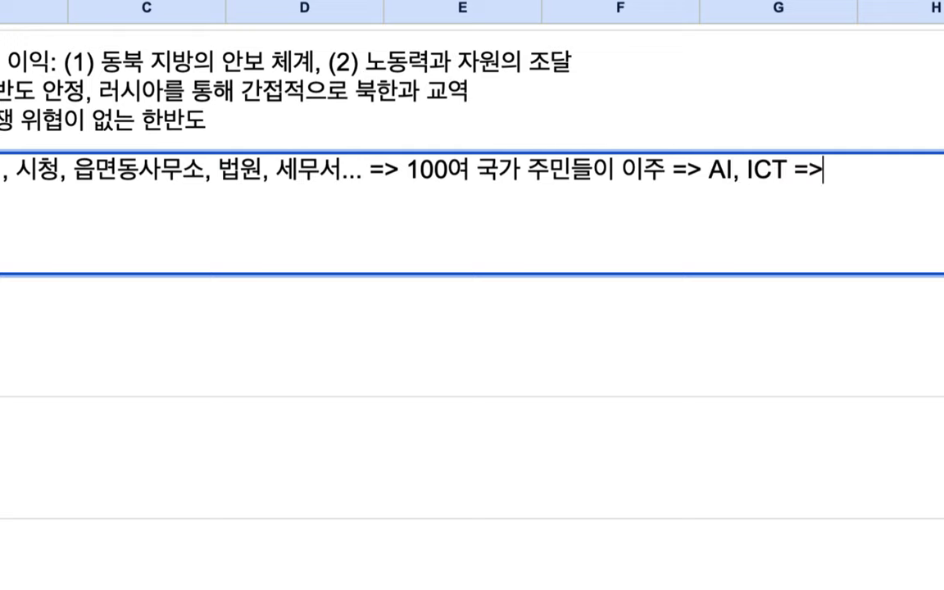
- Finish the B7 note by adding "무인화, 자동화" at its end
{"action": "scroll", "coordinate": [939, 179], "scroll_direction": "right", "scroll_amount": 2}
{"action": "type", "text": "a"}
{"action": "key", "text": "BackSpace"}
{"action": "type", "text": "뭉인화, 자동호"}
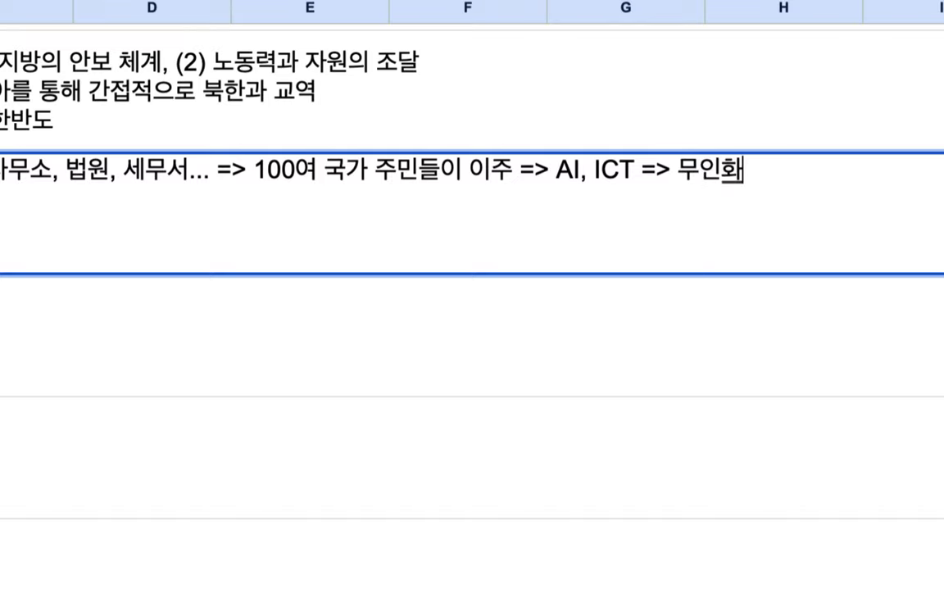
{"action": "type", "text": "ㅏ"}
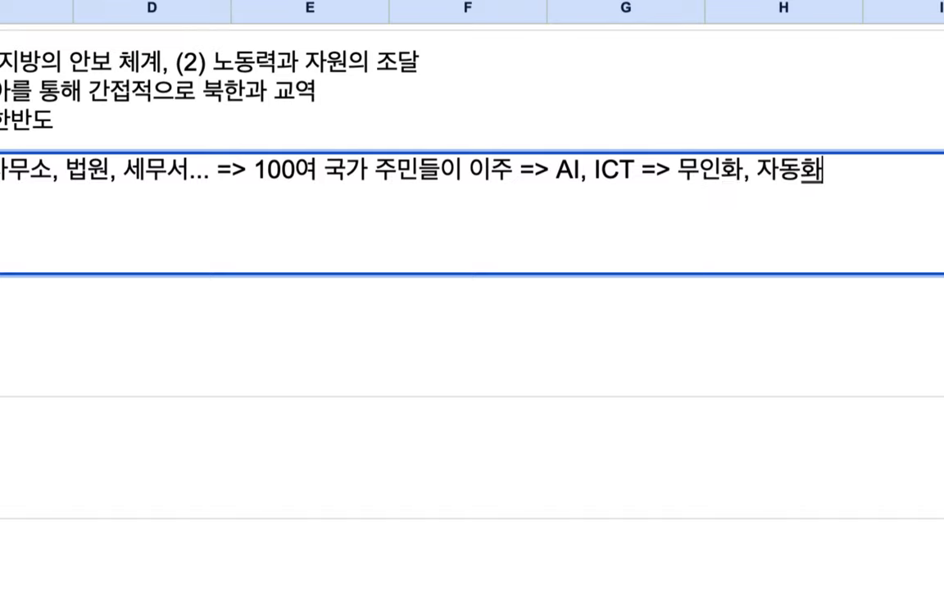
- Highlight "법원, 세무서" and the closing part "AI, ICT => 무인화, 자동화" in the B7 note, and leave the cell
{"action": "left_click_drag", "start_coordinate": [57, 172], "coordinate": [186, 167]}
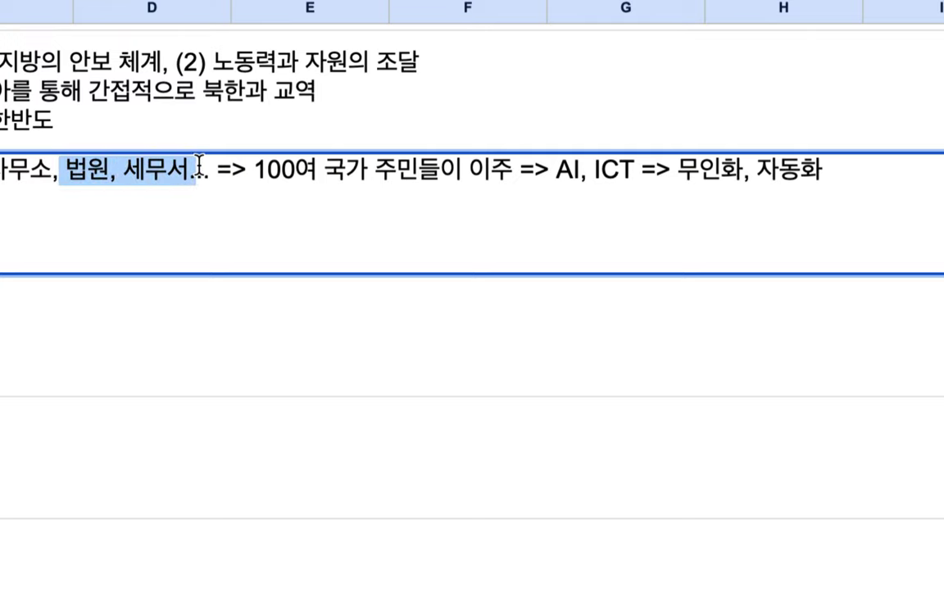
{"action": "scroll", "coordinate": [3, 164], "scroll_direction": "left", "scroll_amount": 3}
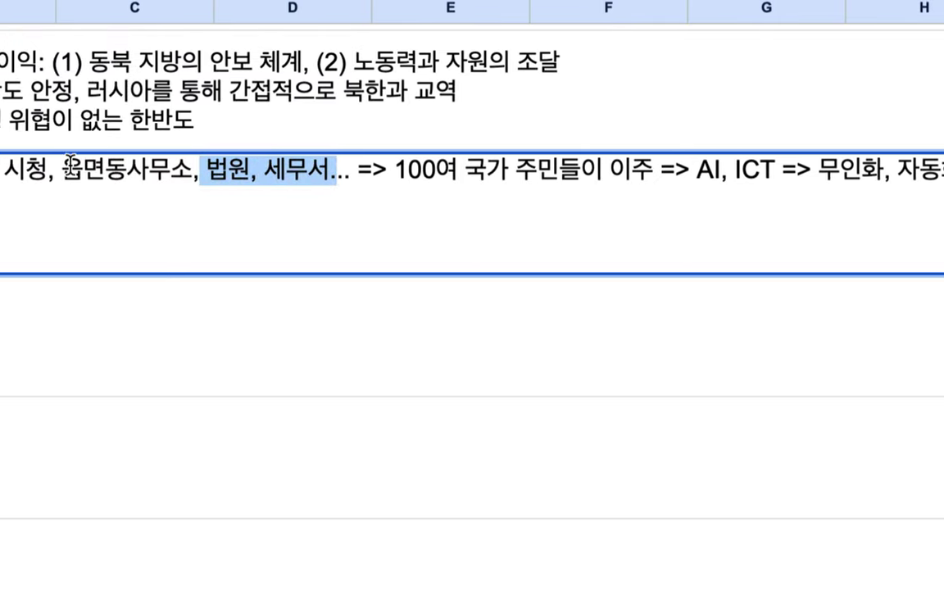
{"action": "scroll", "coordinate": [914, 161], "scroll_direction": "right", "scroll_amount": 5}
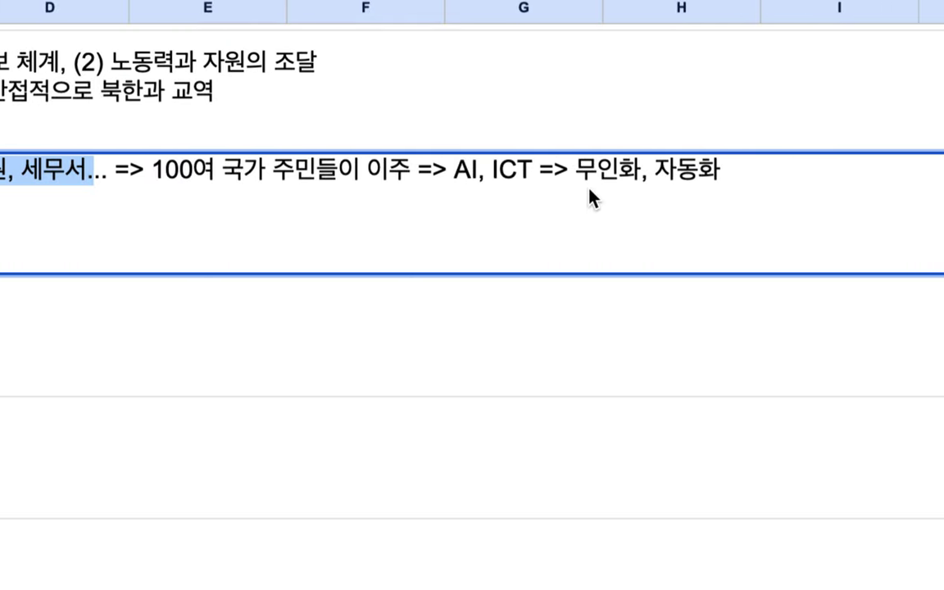
{"action": "left_click_drag", "start_coordinate": [569, 169], "coordinate": [717, 173]}
{"action": "left_click_drag", "start_coordinate": [432, 169], "coordinate": [719, 177]}
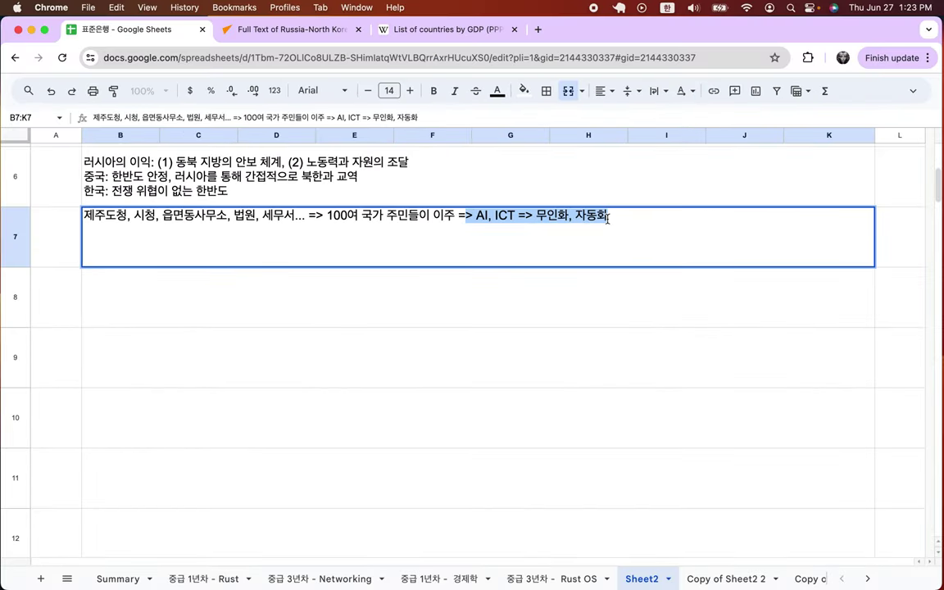
{"action": "left_click", "coordinate": [606, 190]}
- Highlight "BRI 150개국" in the title in row 1, and leave the title cell
{"action": "scroll", "coordinate": [606, 190], "scroll_direction": "up", "scroll_amount": 5}
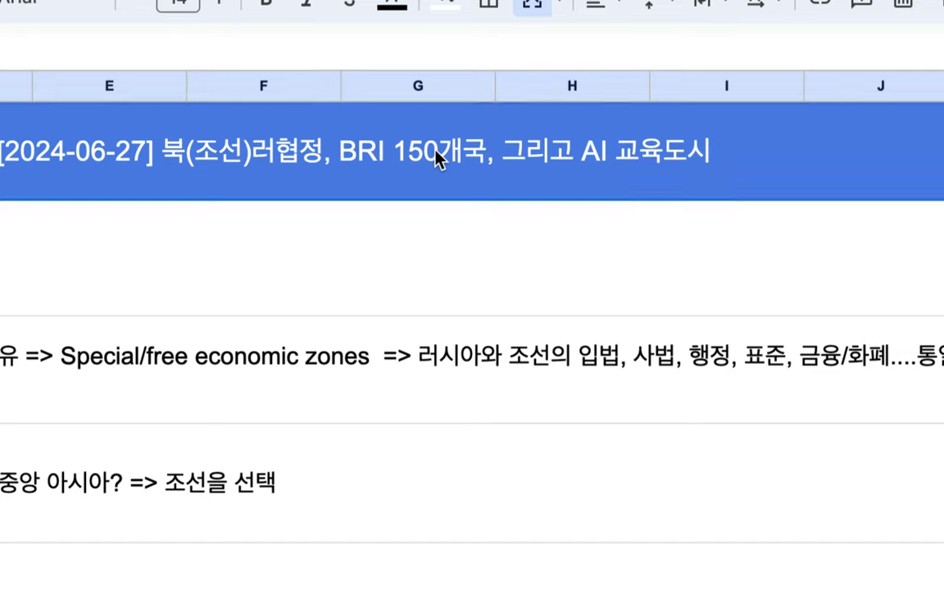
{"action": "double_click", "coordinate": [436, 156]}
{"action": "left_click_drag", "start_coordinate": [340, 121], "coordinate": [484, 123]}
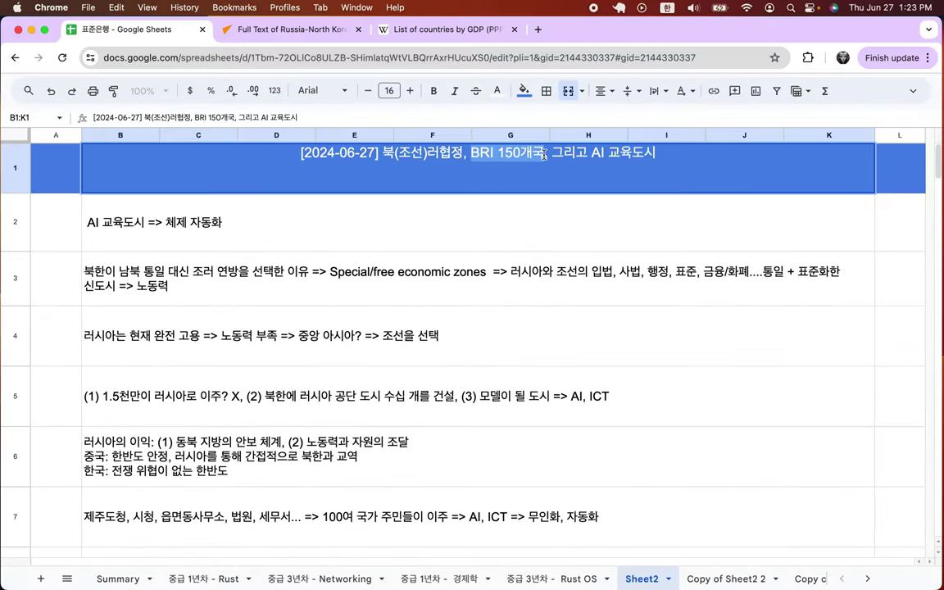
{"action": "left_click", "coordinate": [492, 574]}
- Reopen the B7 note and highlight "무인화, 자동화" at its end
{"action": "scroll", "coordinate": [480, 581], "scroll_direction": "down", "scroll_amount": 1}
{"action": "scroll", "coordinate": [542, 385], "scroll_direction": "down", "scroll_amount": 2}
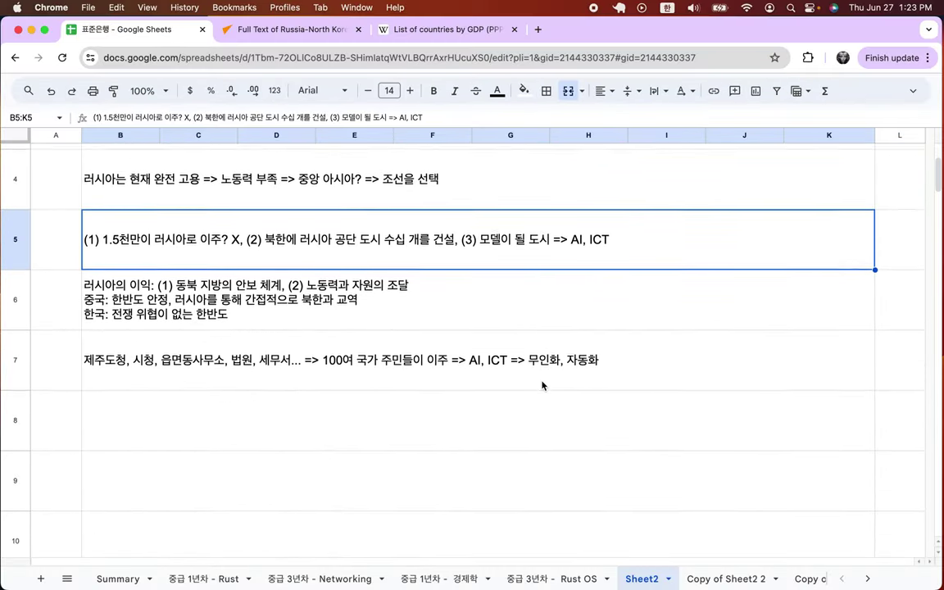
{"action": "left_click", "coordinate": [553, 386]}
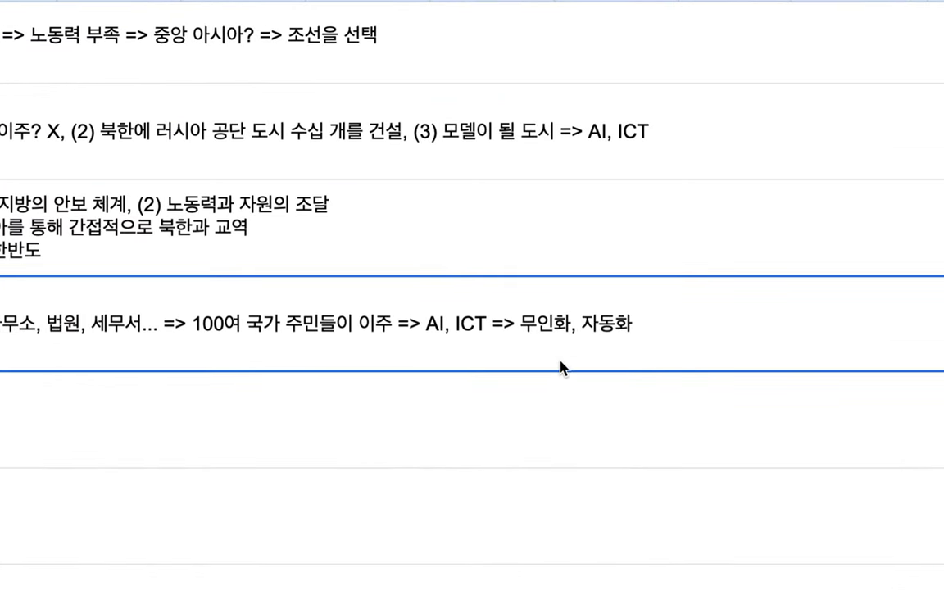
{"action": "double_click", "coordinate": [571, 352]}
{"action": "left_click", "coordinate": [532, 289]}
{"action": "left_click_drag", "start_coordinate": [533, 289], "coordinate": [658, 292]}
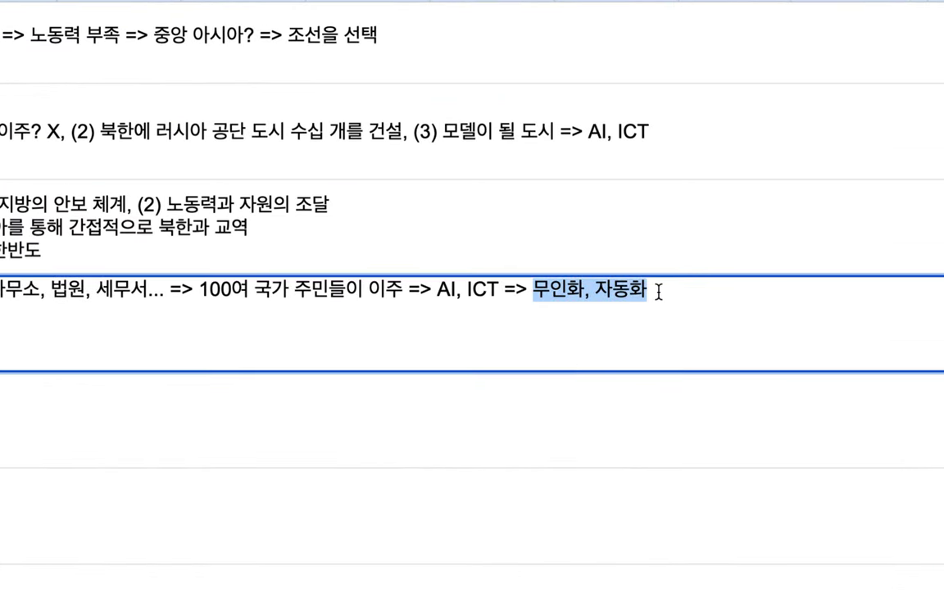